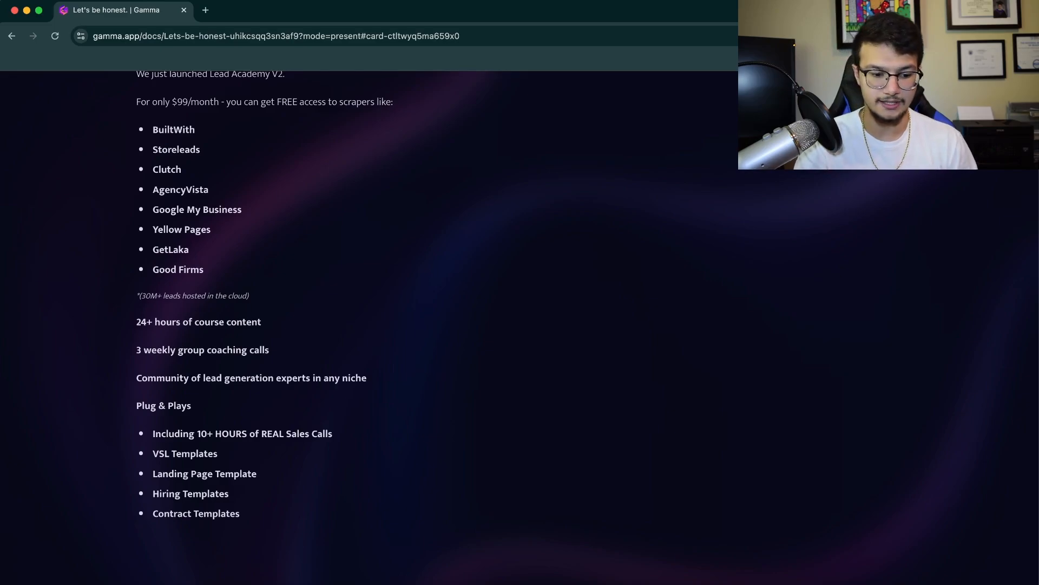
scroll(265, 295, "down", 3)
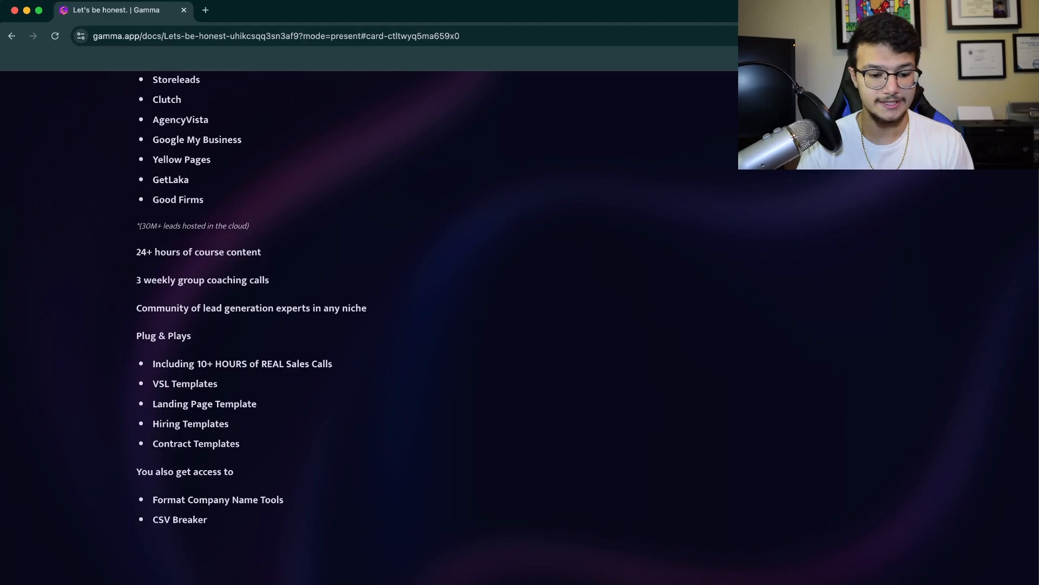
scroll(252, 298, "down", 1)
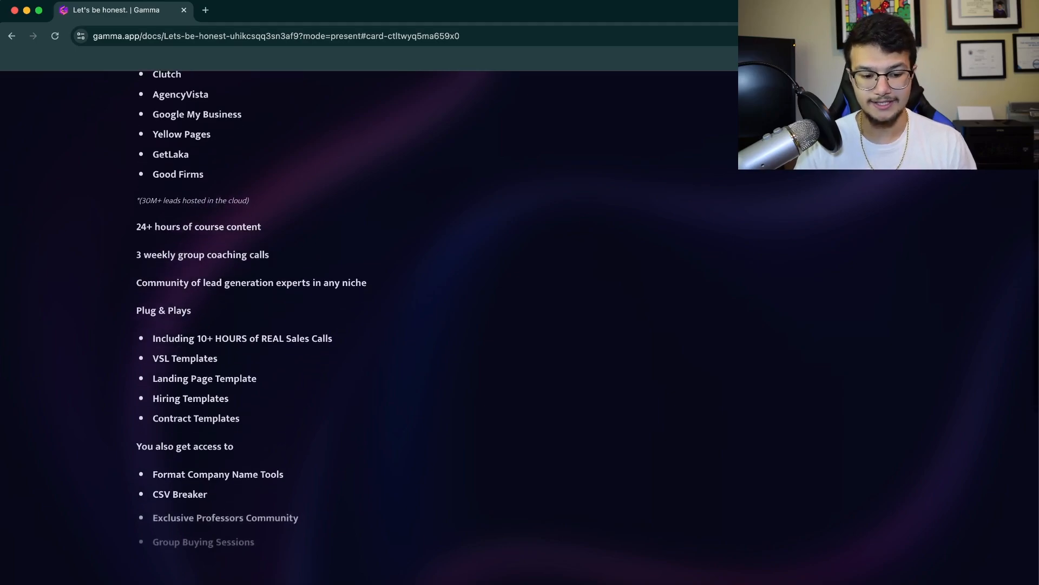
scroll(252, 297, "down", 4)
scroll(251, 303, "down", 2)
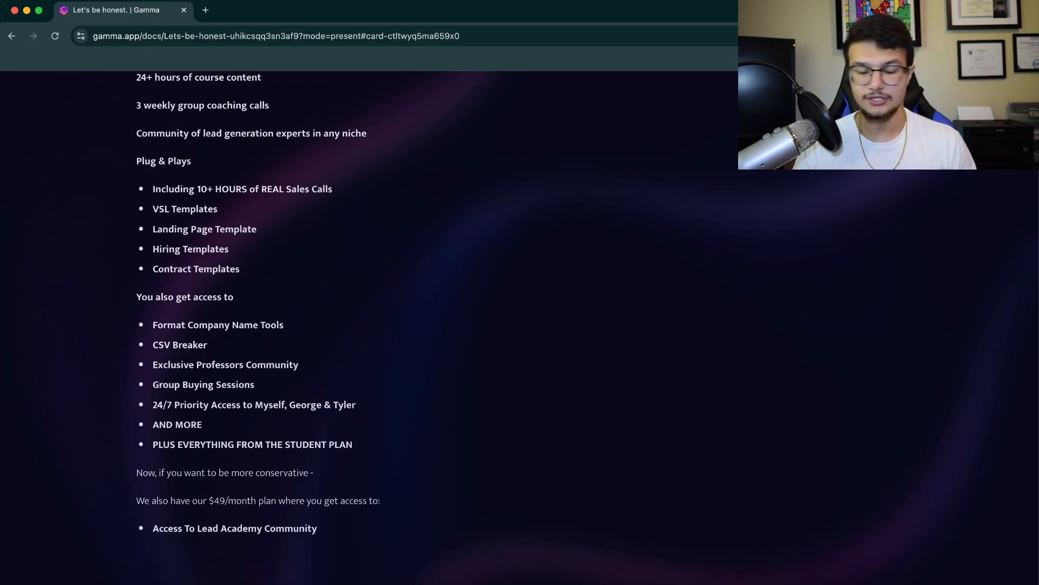
key("Right")
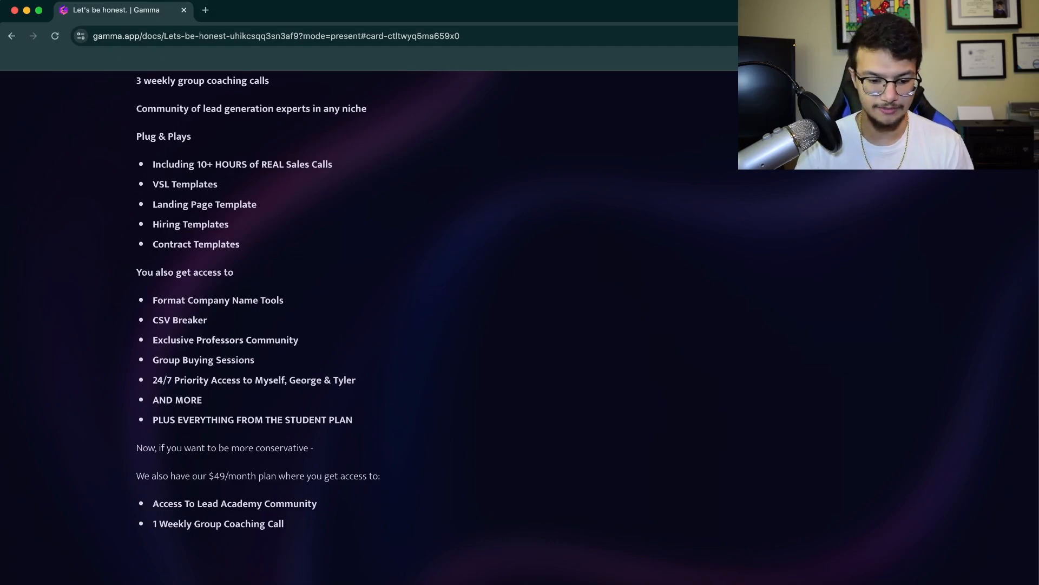
key("Right")
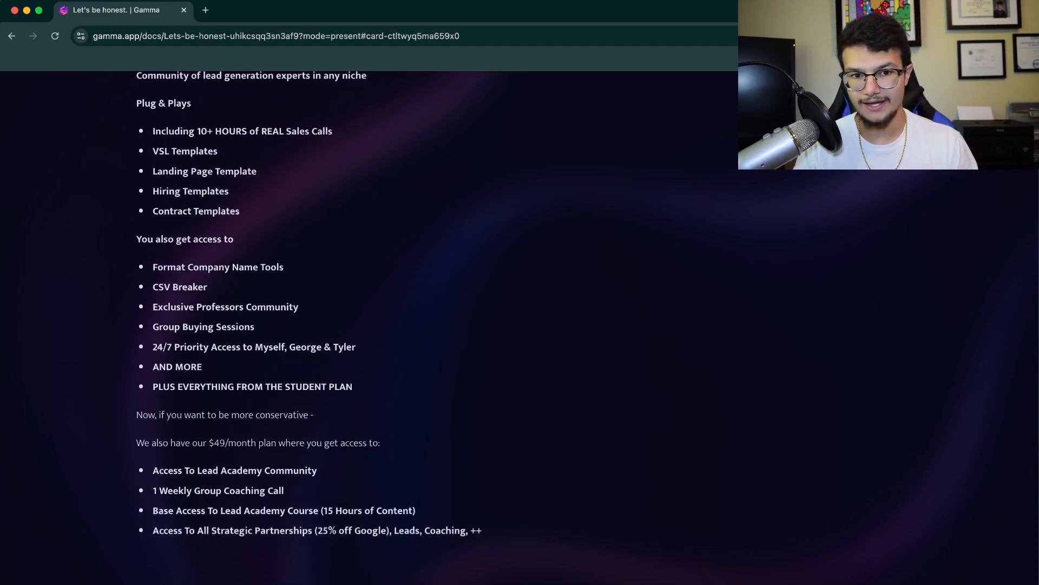
key("Right")
key("Right")
key("Right")
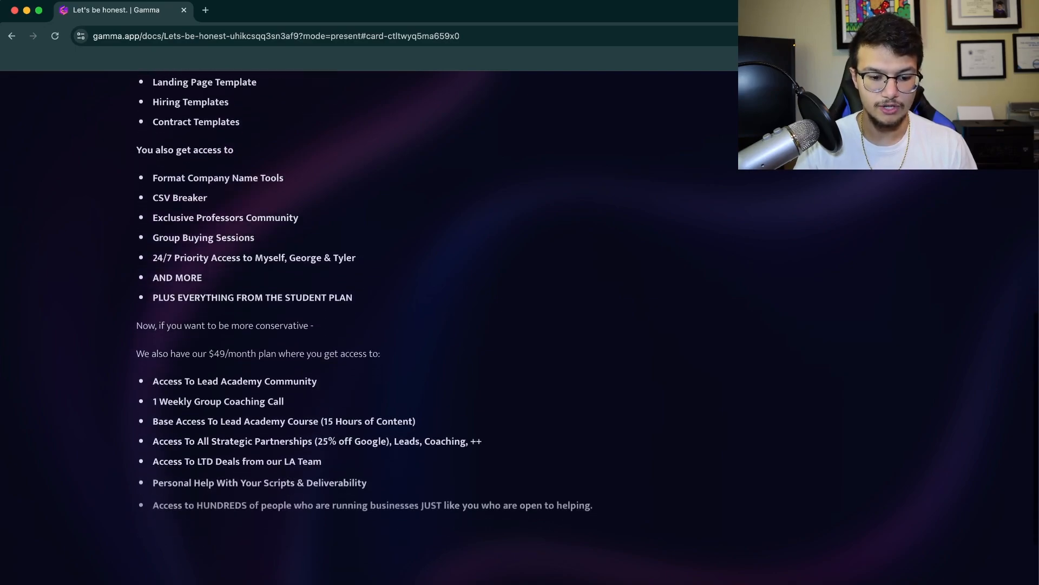
key("Right")
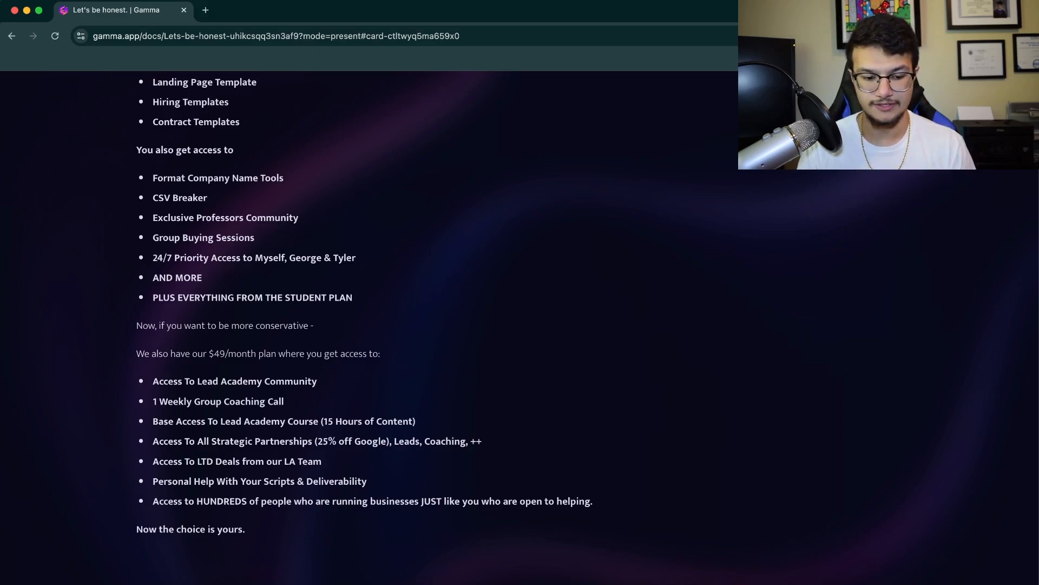
key("Right")
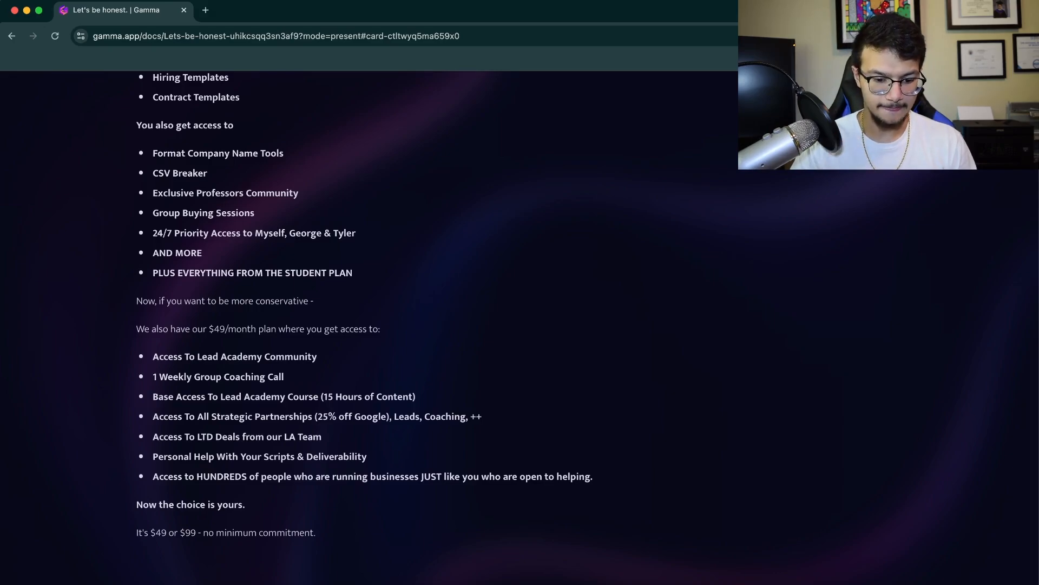
scroll(364, 304, "down", 1)
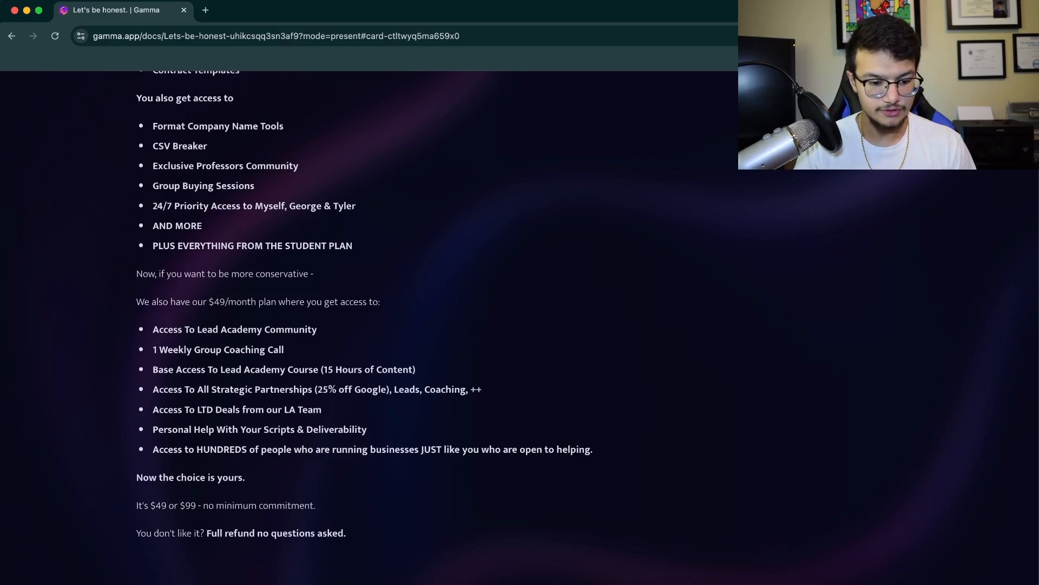
scroll(364, 303, "down", 1)
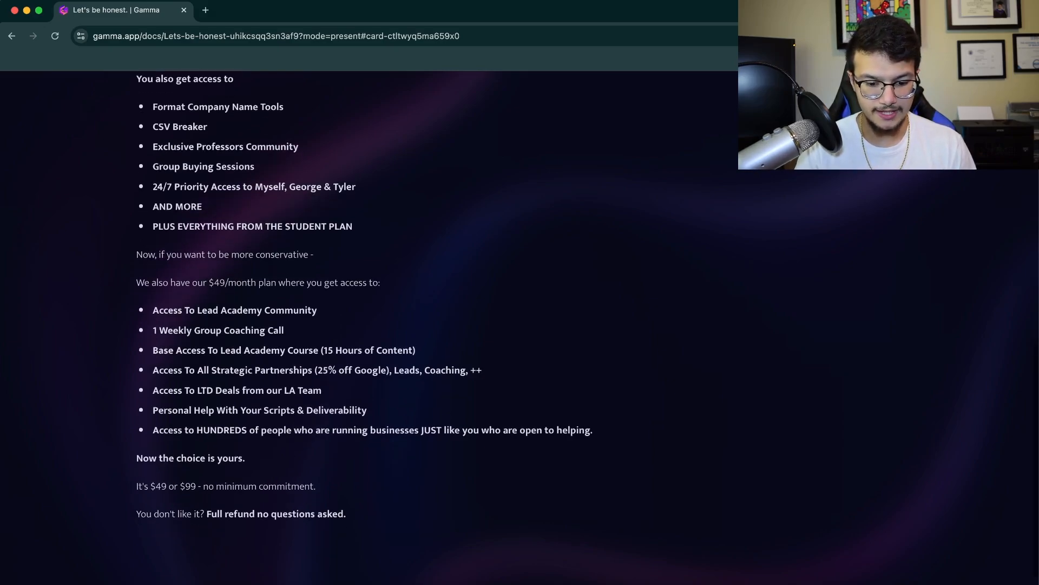
scroll(364, 304, "down", 1)
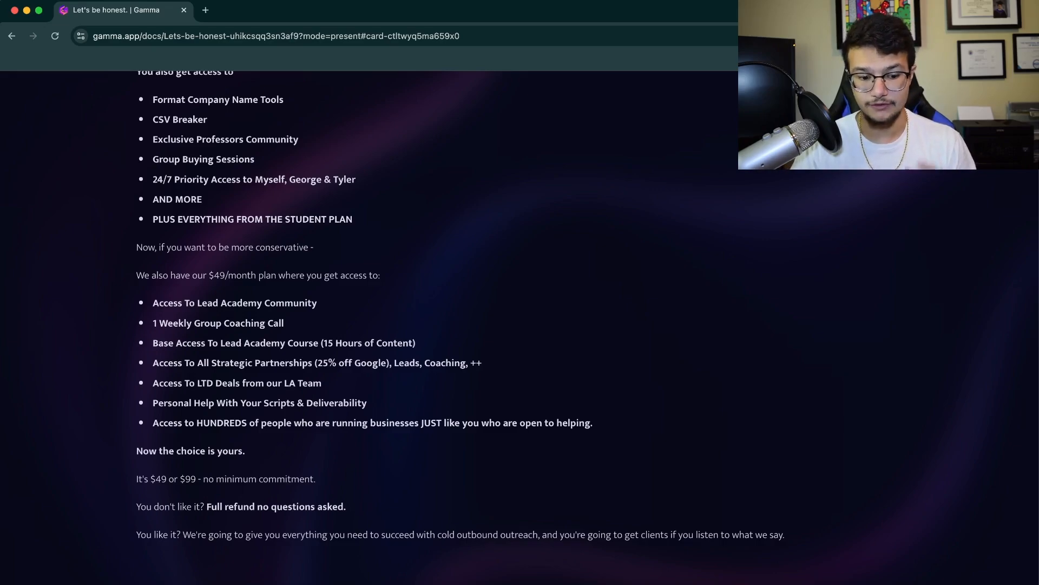
scroll(460, 306, "down", 1)
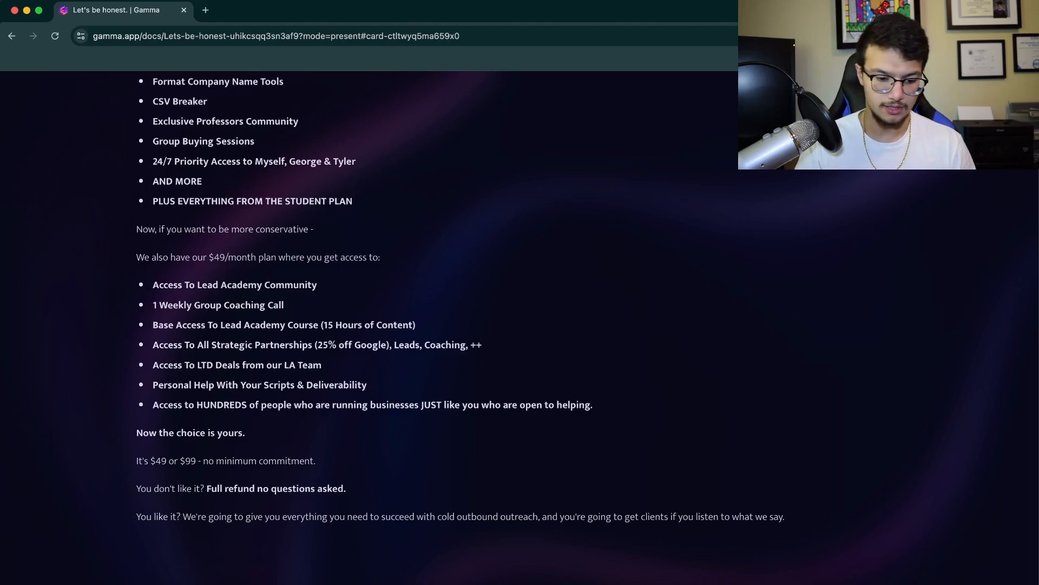
scroll(460, 296, "down", 1)
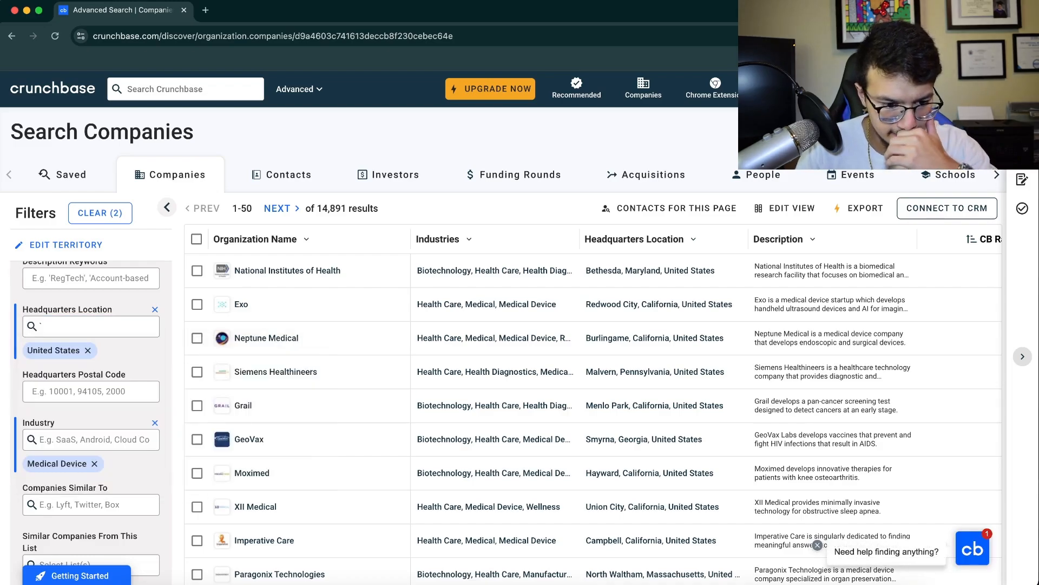
Clear the stray character from the headquarters location search and filter the companies to 51–5000 employees.
left_click(97, 327)
key("BackSpace")
left_click(125, 298)
scroll(109, 386, "down", 5)
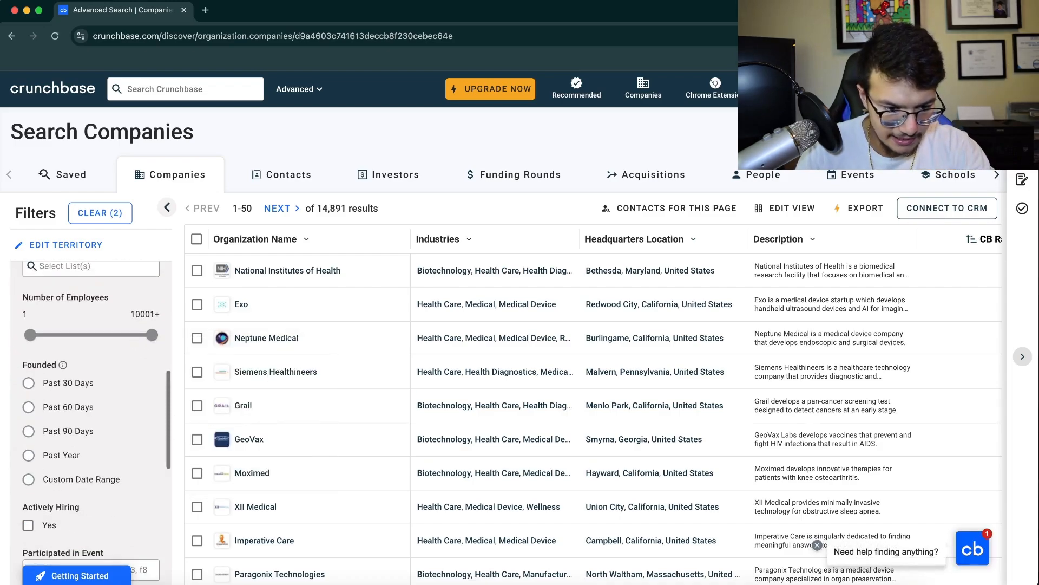
scroll(81, 352, "up", 2)
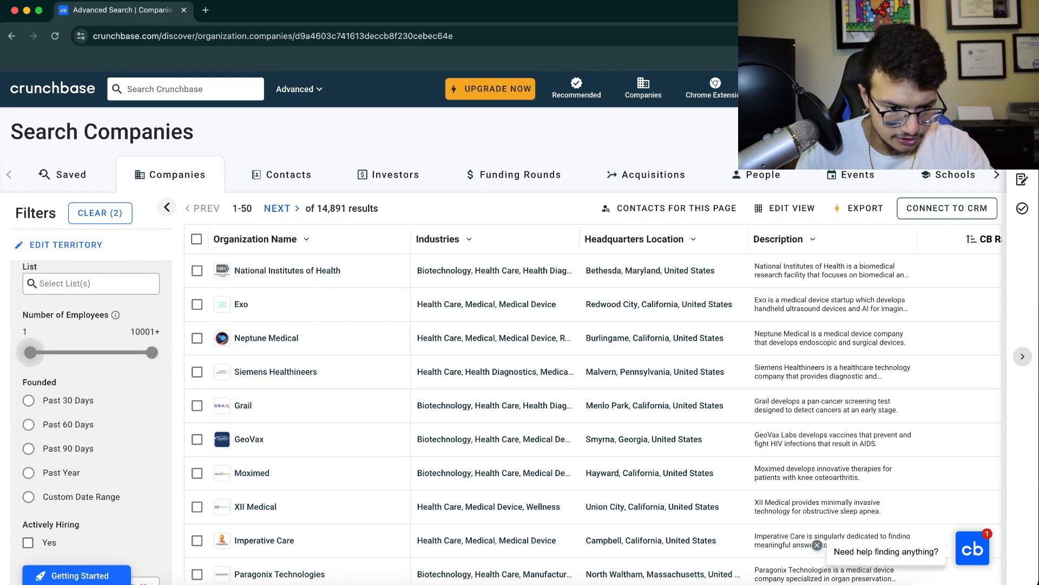
left_click_drag(31, 352, 125, 352)
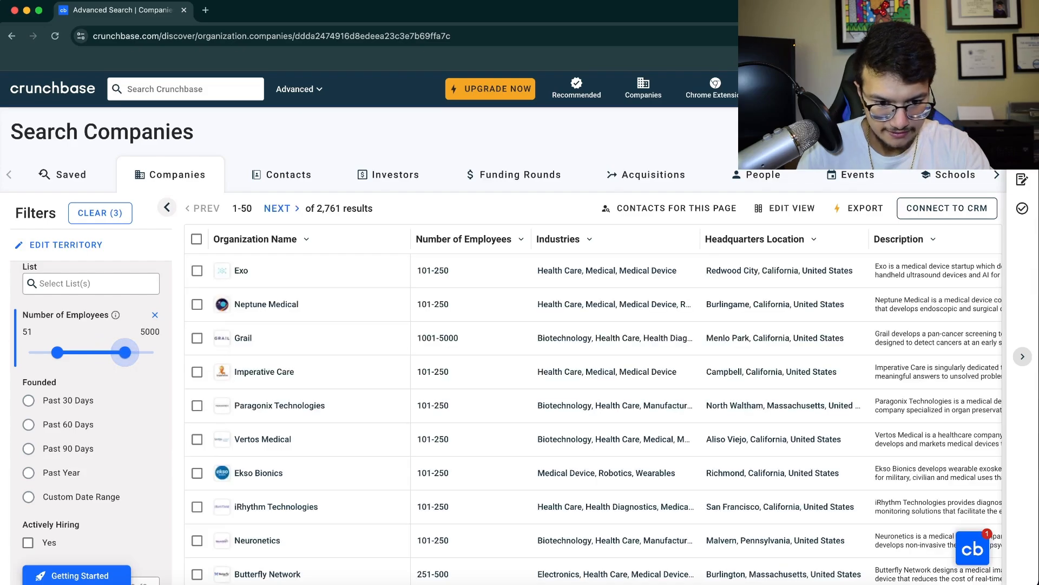
left_click_drag(374, 209, 323, 209)
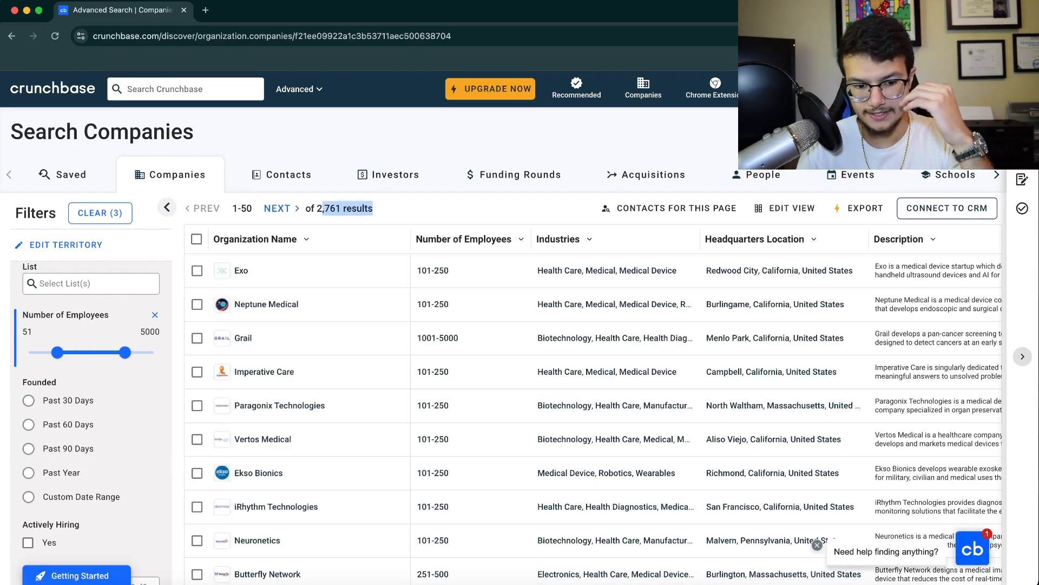
left_click(323, 208)
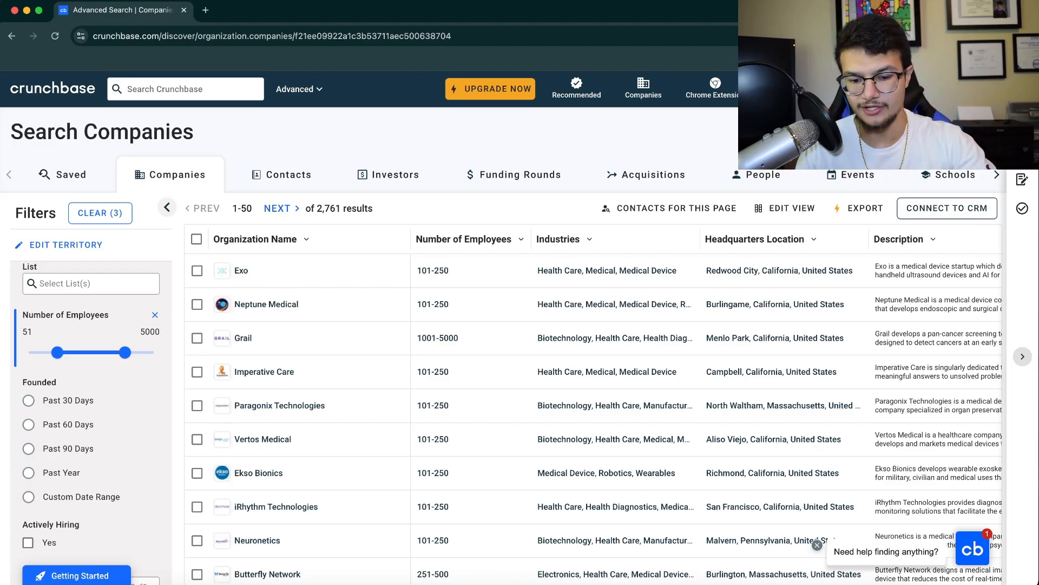
Add the Website column to the company results view and apply the change.
scroll(593, 303, "right", 5)
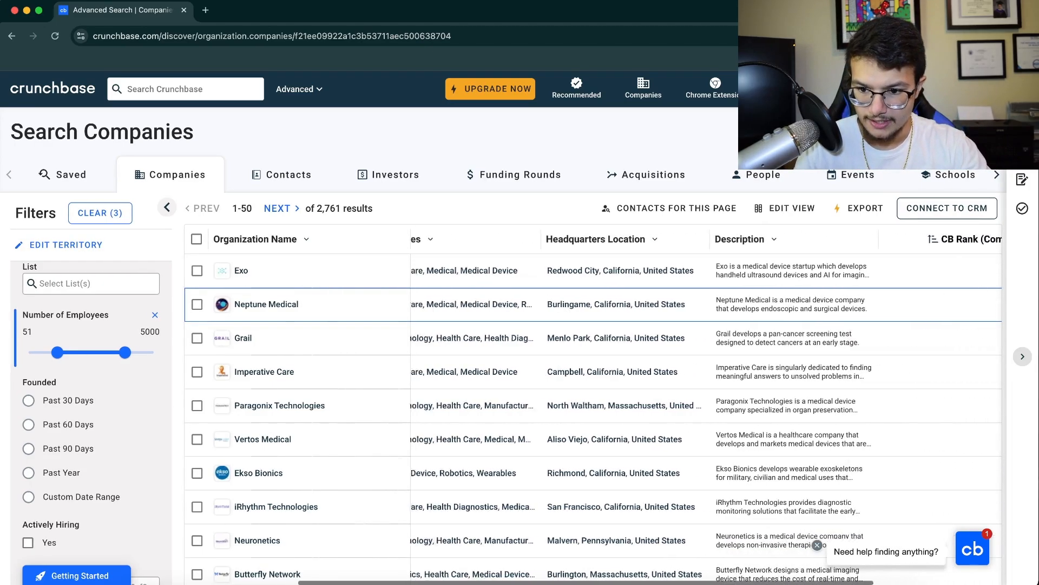
scroll(593, 304, "left", 5)
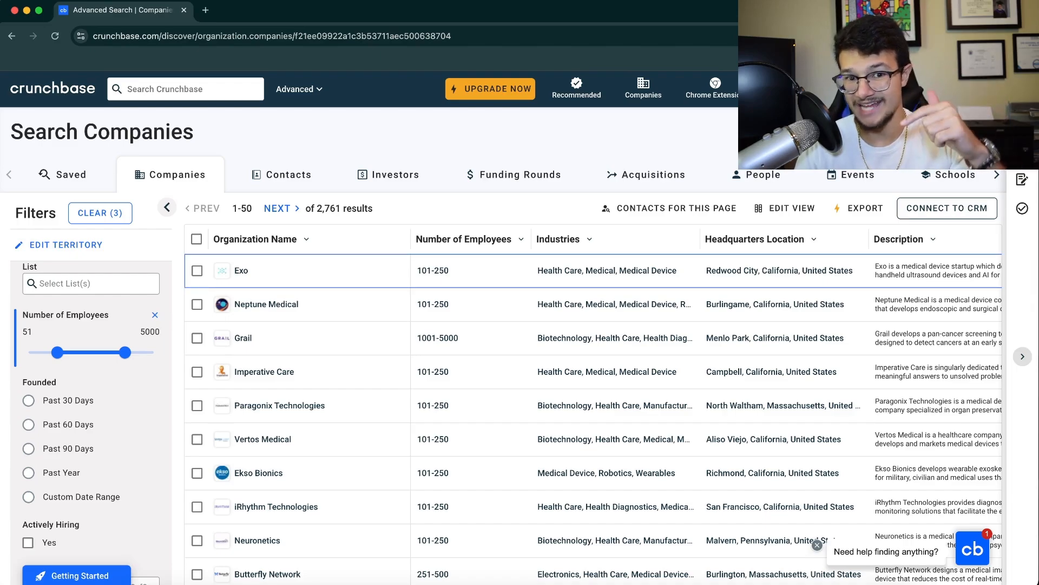
scroll(596, 304, "right", 5)
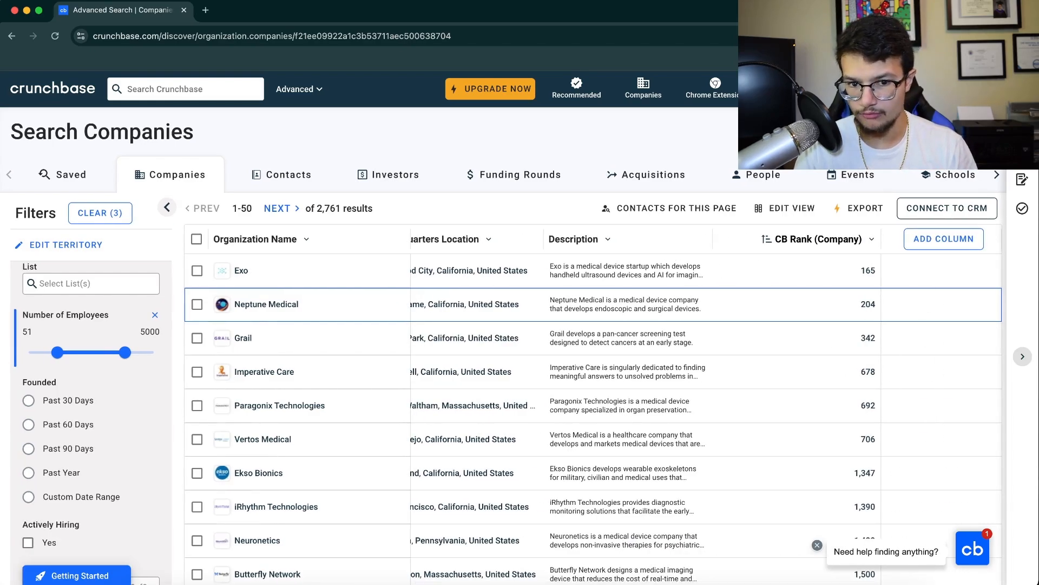
left_click(785, 208)
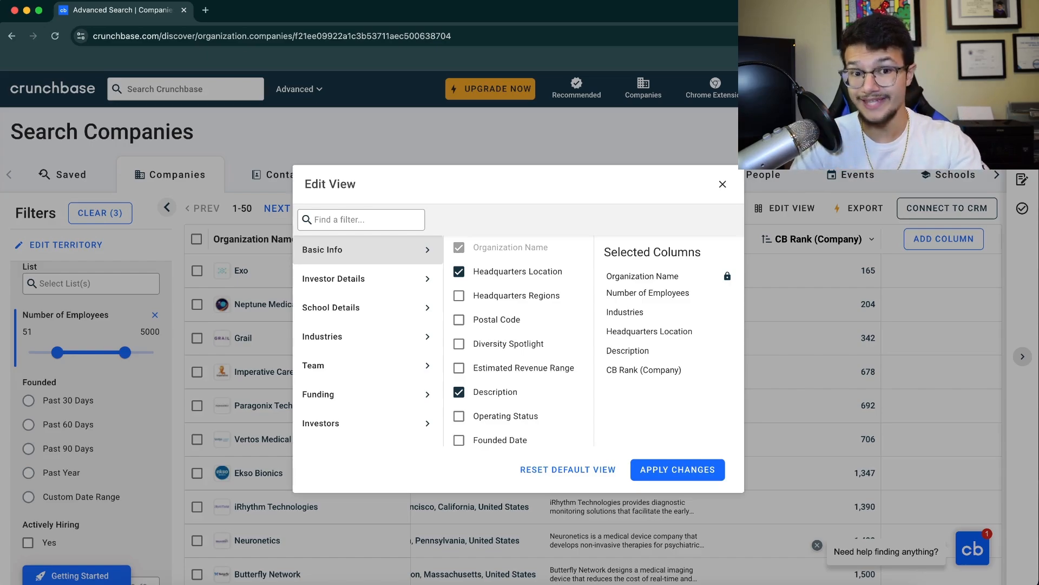
scroll(520, 341, "down", 4)
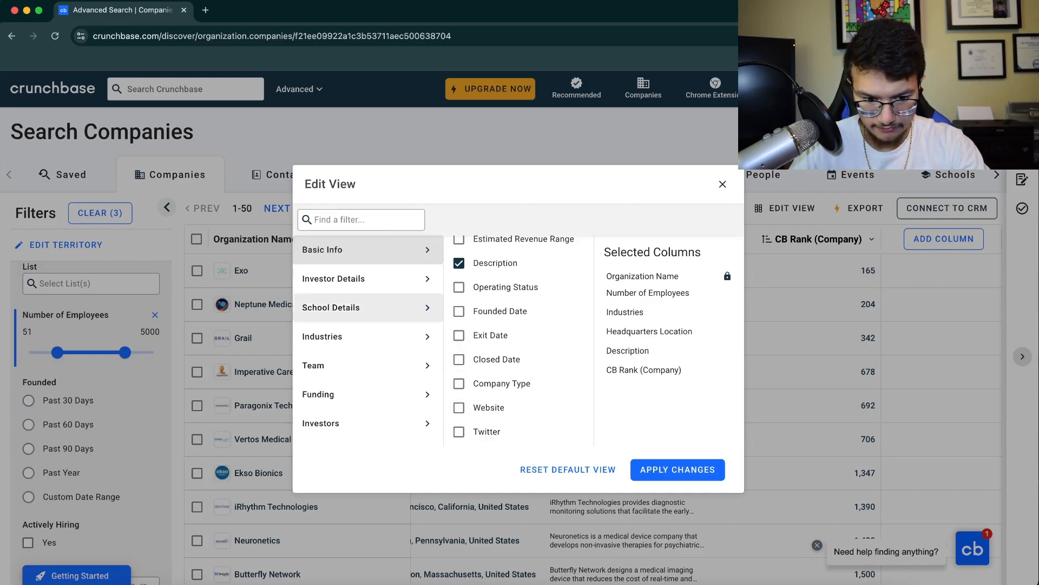
left_click(458, 407)
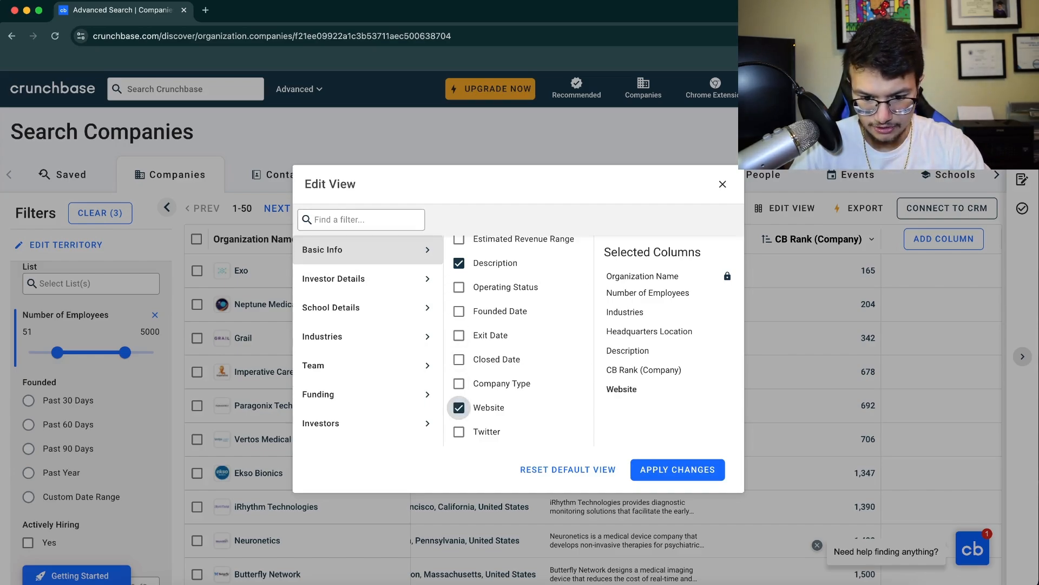
left_click(678, 469)
scroll(703, 406, "right", 2)
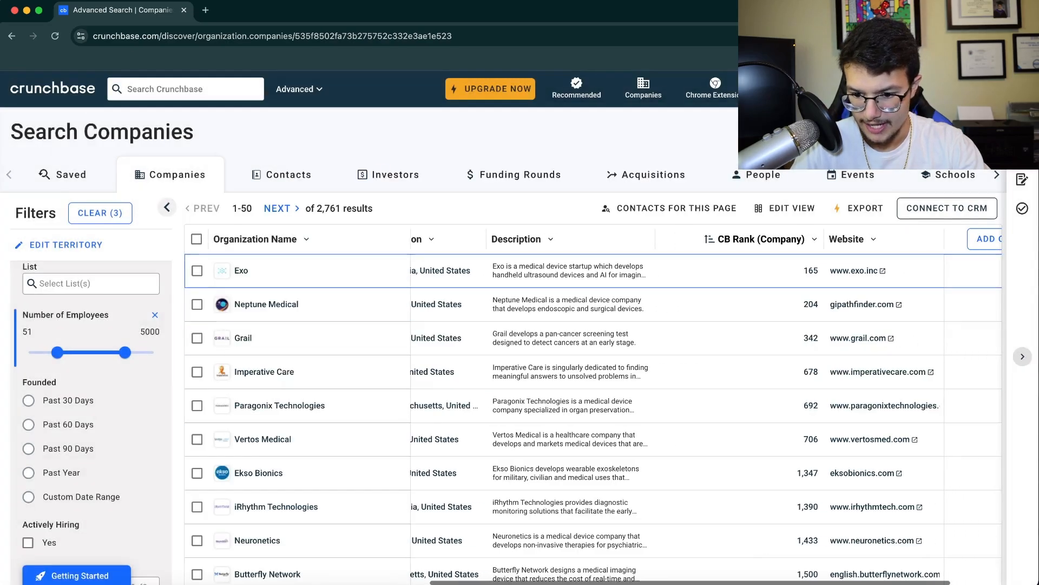
Check the websites of Exo and Grail from the results, closing them to return to the company search.
left_click(854, 270)
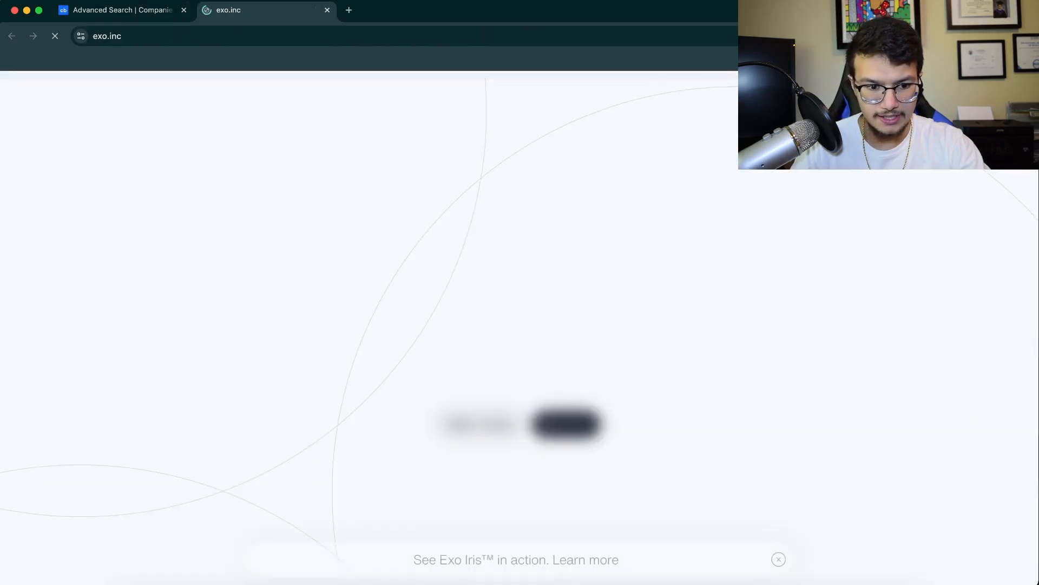
scroll(519, 368, "down", 5)
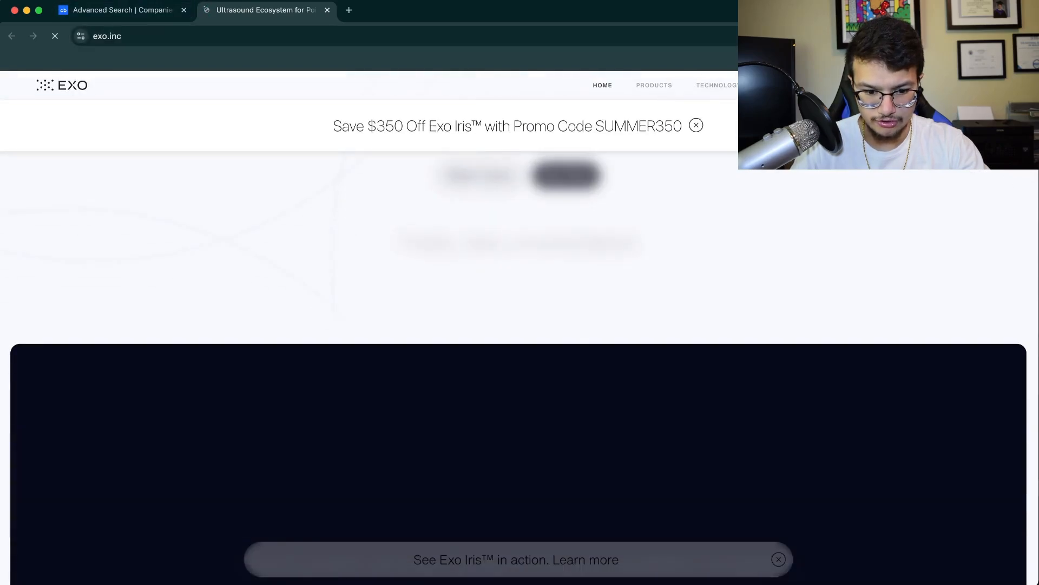
scroll(520, 368, "down", 10)
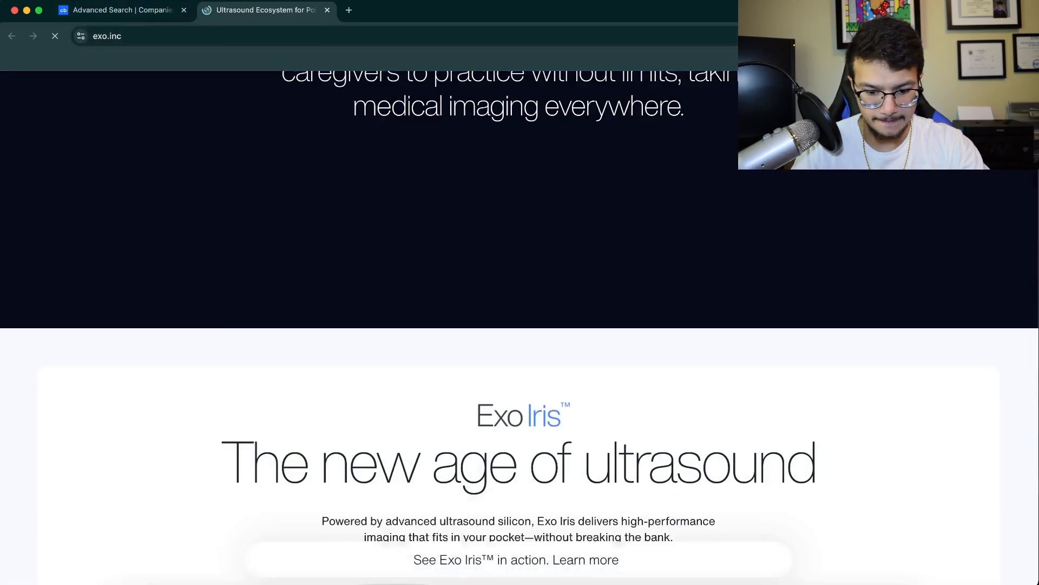
left_click(122, 10)
left_click(859, 338)
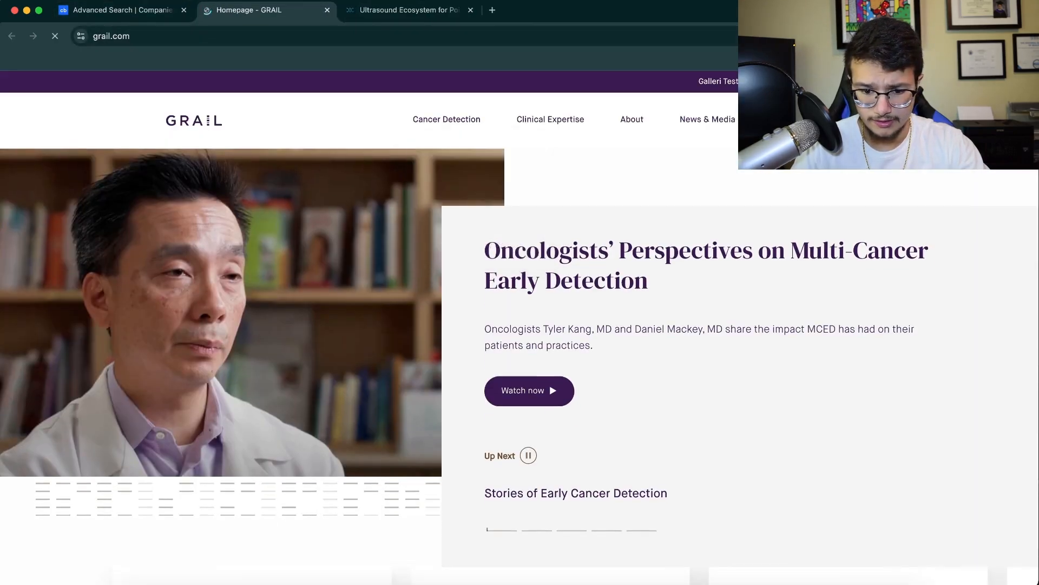
key("super+w")
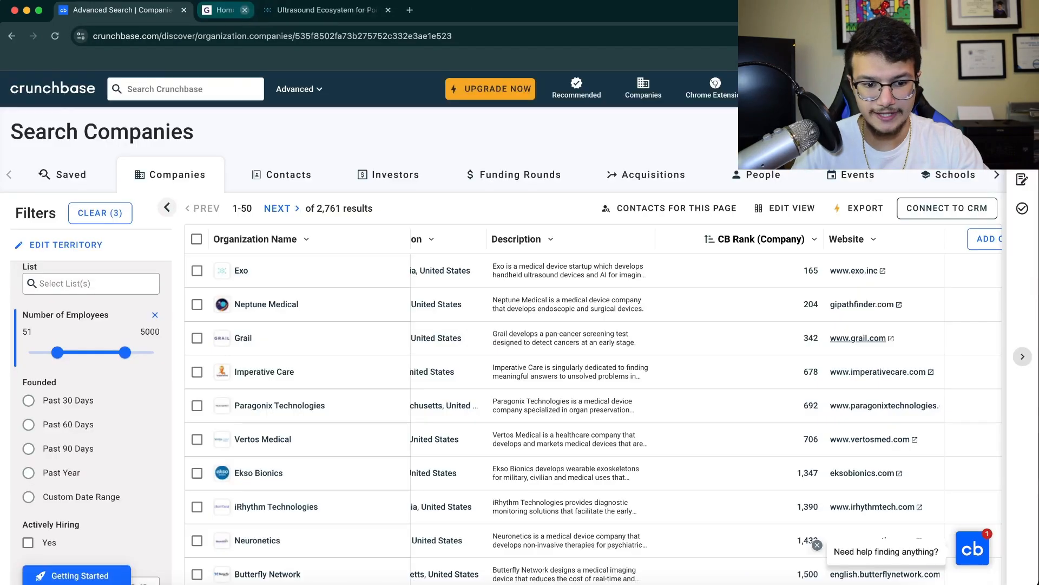
Launch Instant Data Scraper on the company results and review the columns of the scraped table.
scroll(595, 406, "left", 5)
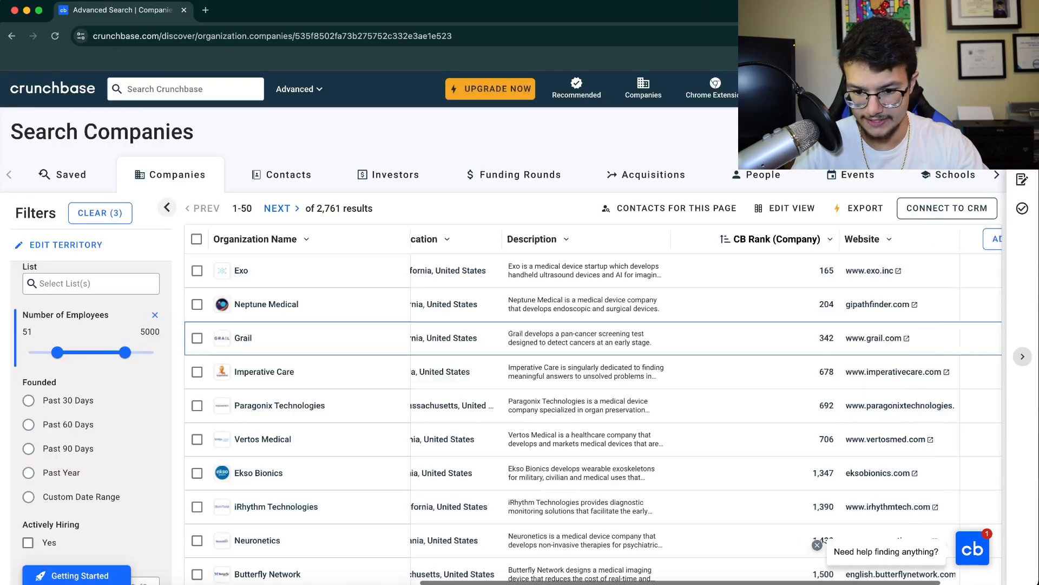
scroll(596, 406, "right", 8)
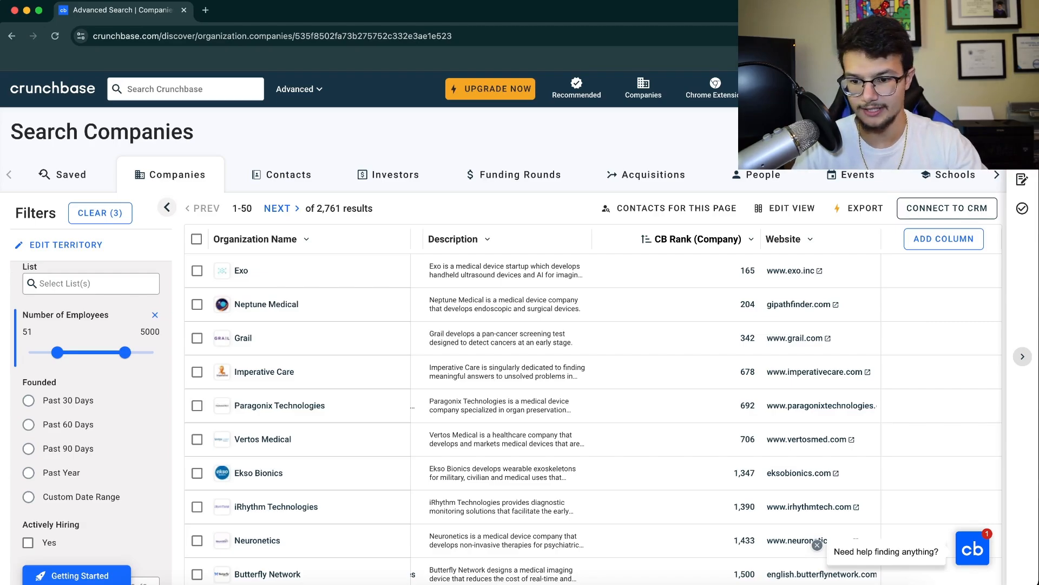
left_click(920, 36)
left_click_drag(214, 6, 413, 62)
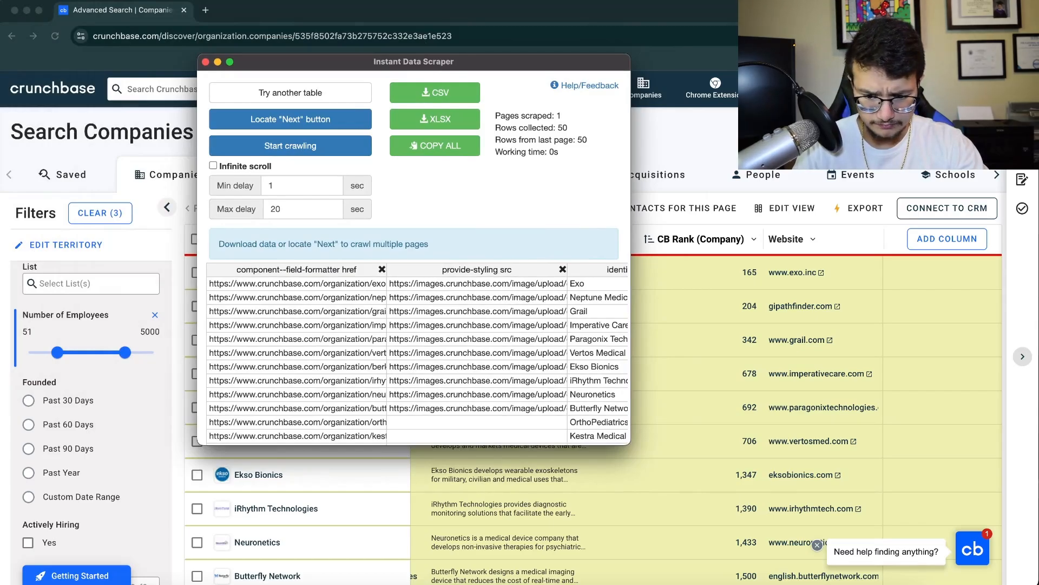
scroll(417, 354, "right", 15)
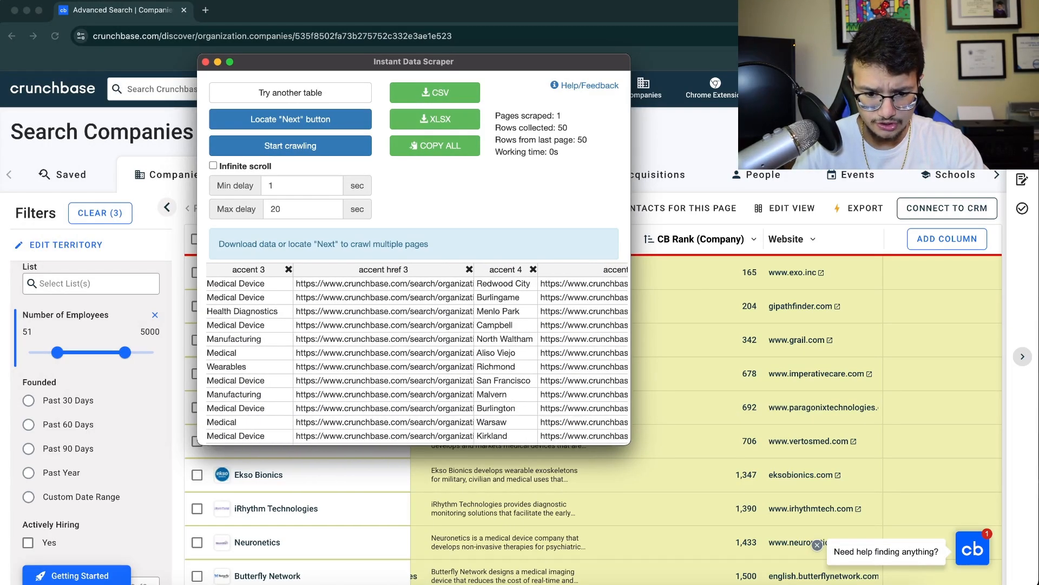
scroll(417, 354, "right", 10)
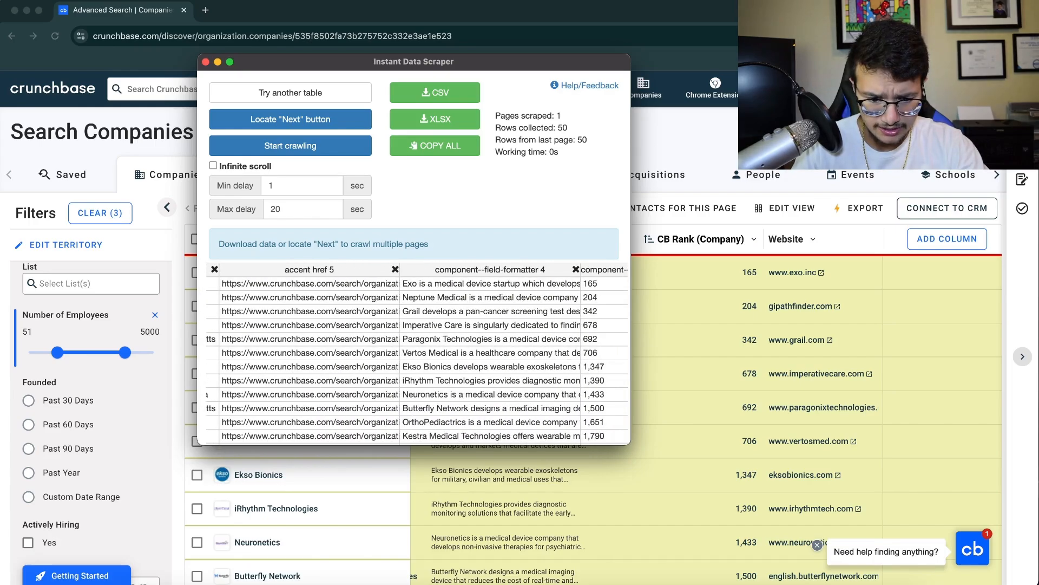
Set the crawl's minimum delay to 5 seconds and maximum delay to 10 seconds in Instant Data Scraper.
scroll(416, 354, "right", 10)
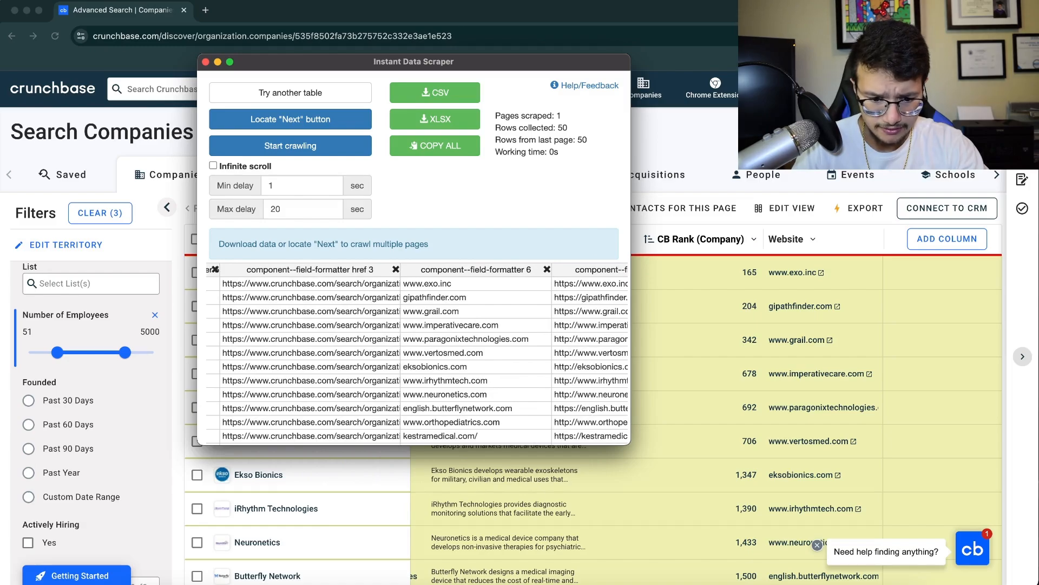
scroll(476, 360, "down", 10)
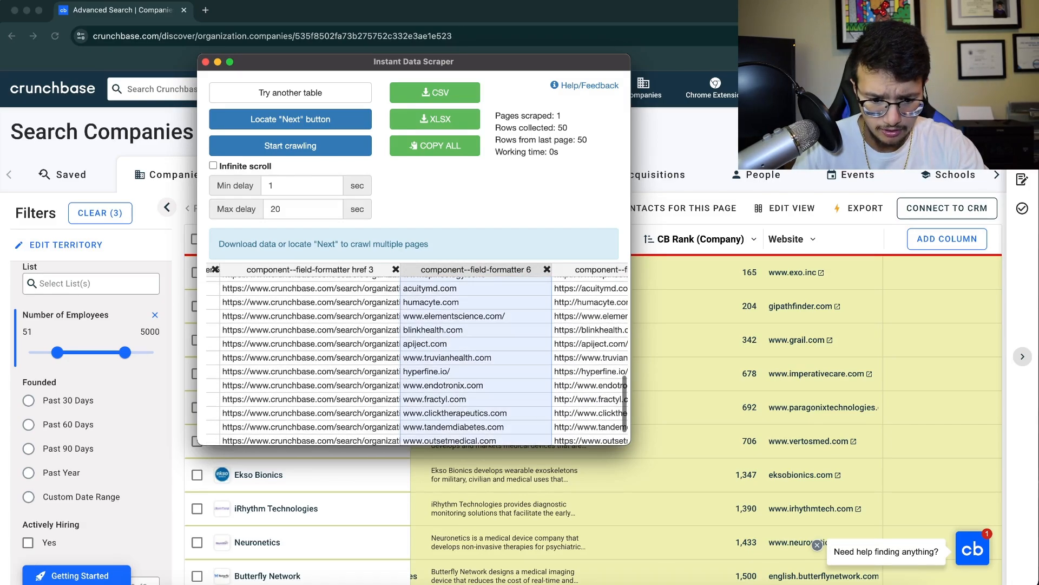
scroll(417, 354, "left", 15)
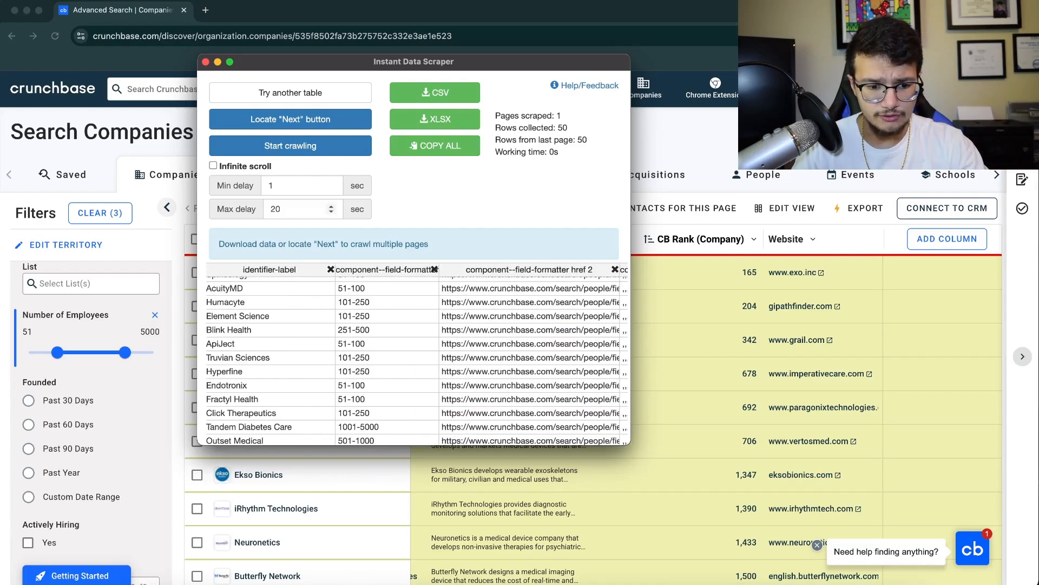
left_click(299, 186)
key("BackSpace")
type("5")
left_click(299, 209)
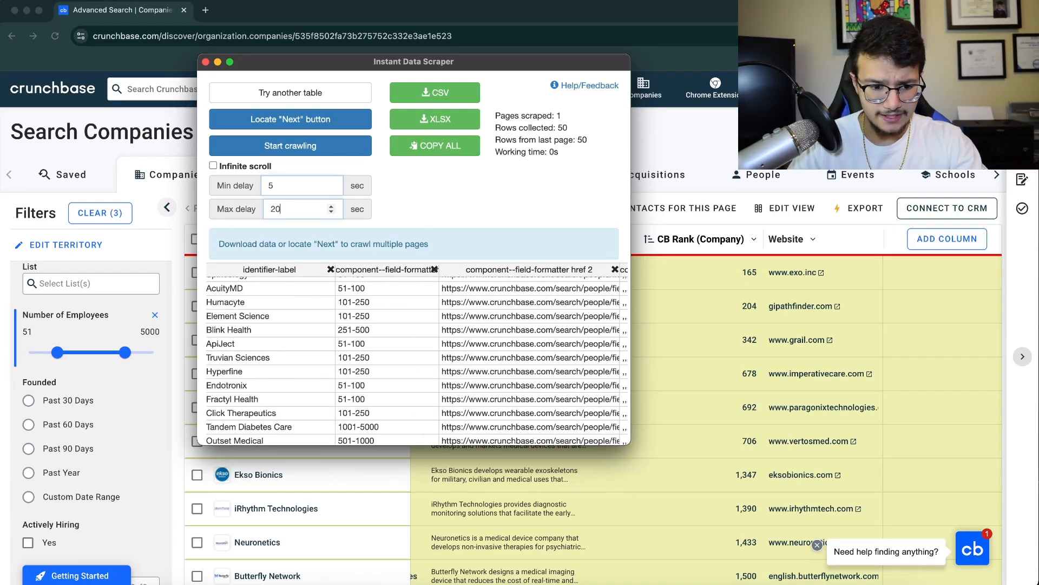
key("BackSpace")
key("BackSpace")
type("1")
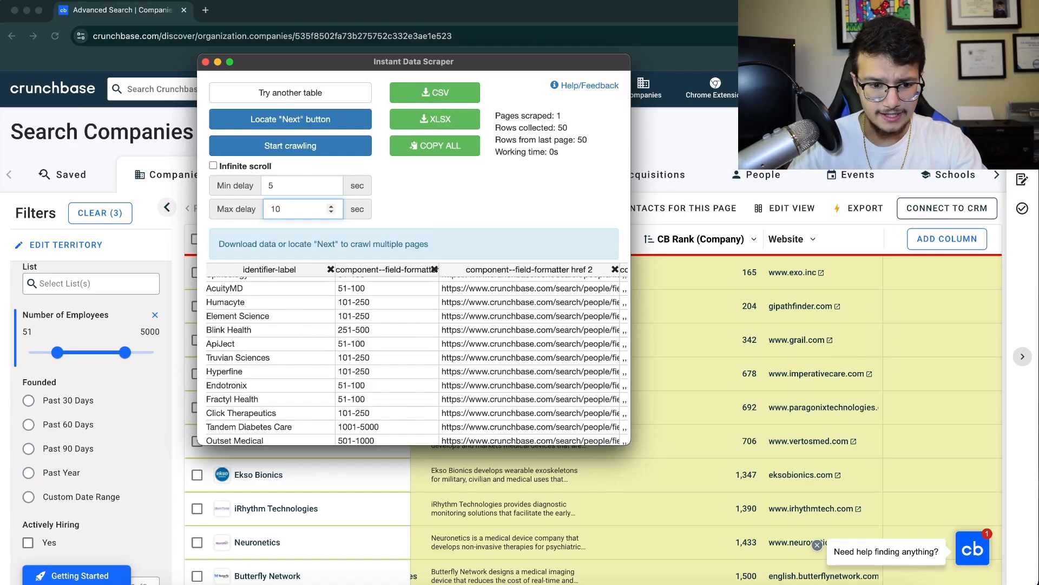
Crawl the company result pages up to results 951–1,000, stop the crawl, and download the collected data as CSV.
left_click_drag(378, 61, 630, 69)
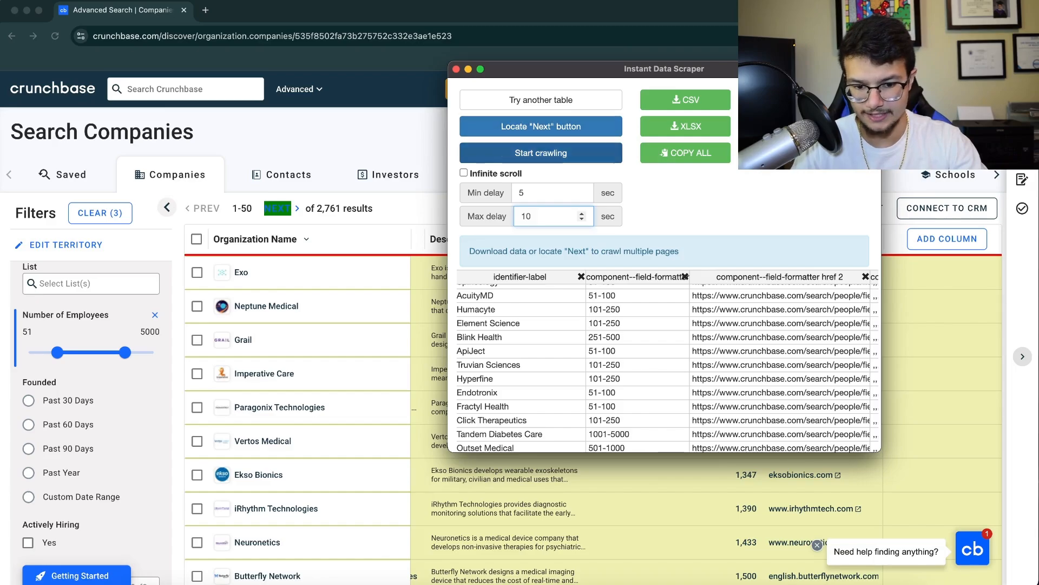
left_click(540, 153)
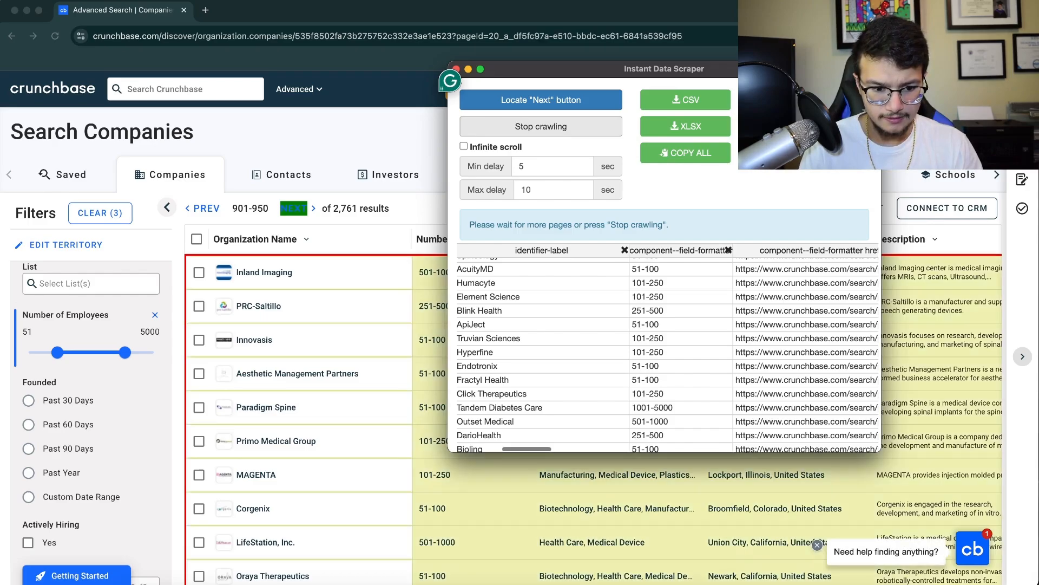
left_click(540, 126)
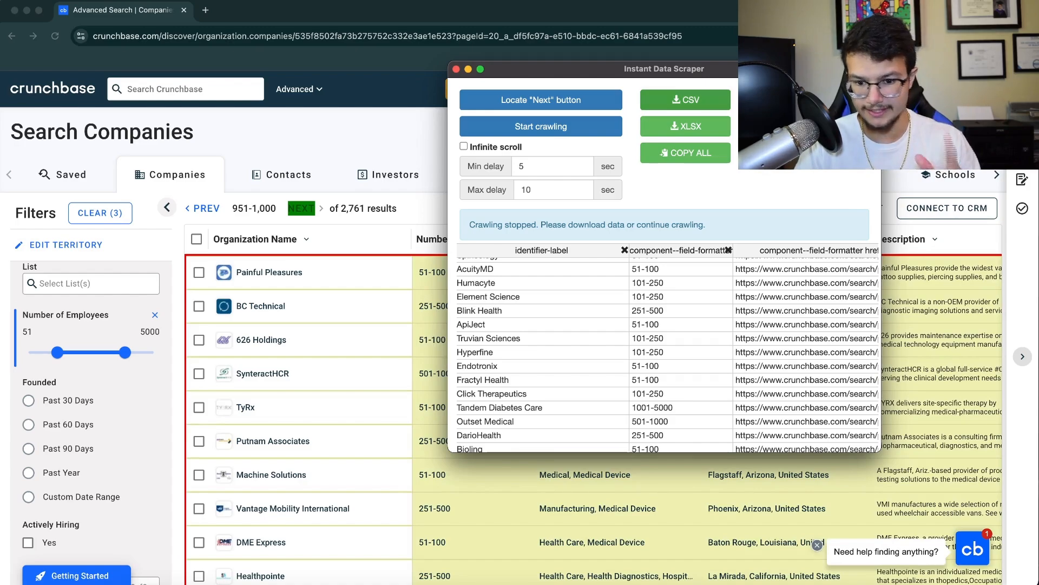
left_click(685, 100)
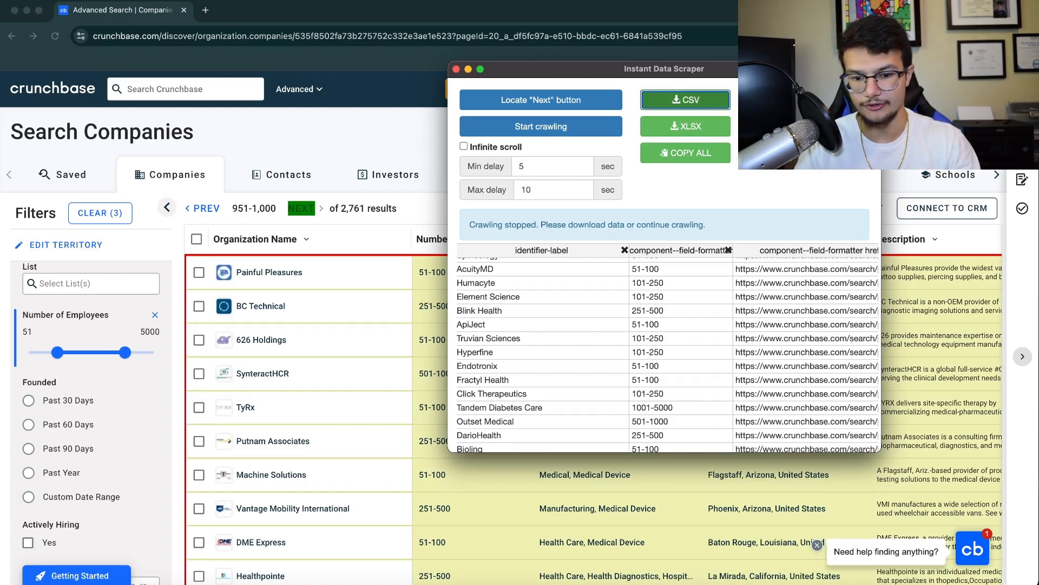
Open Google Sheets in a new browser tab and create a blank spreadsheet.
key("super+t")
type("sheets")
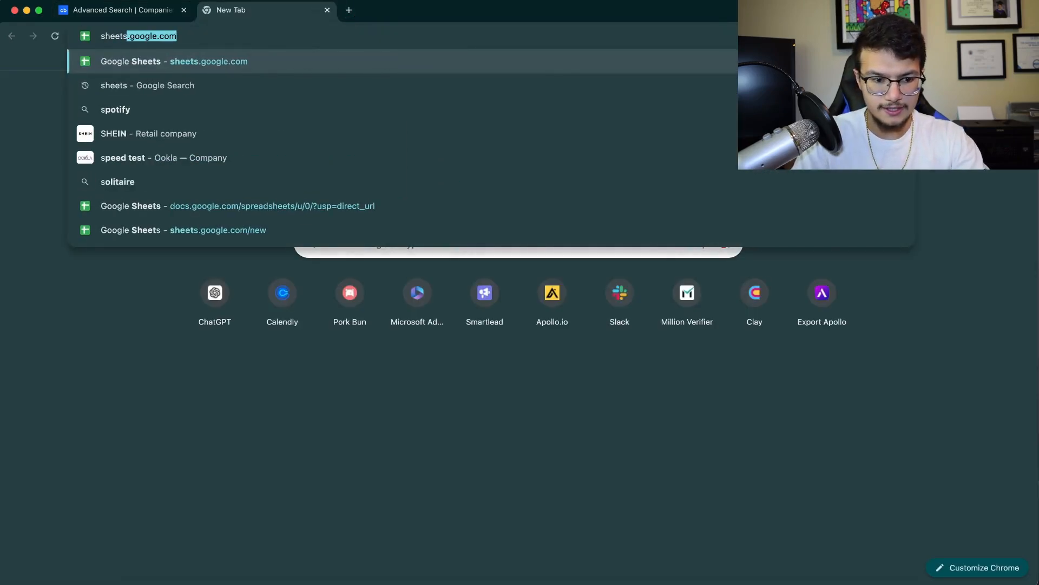
key("Return")
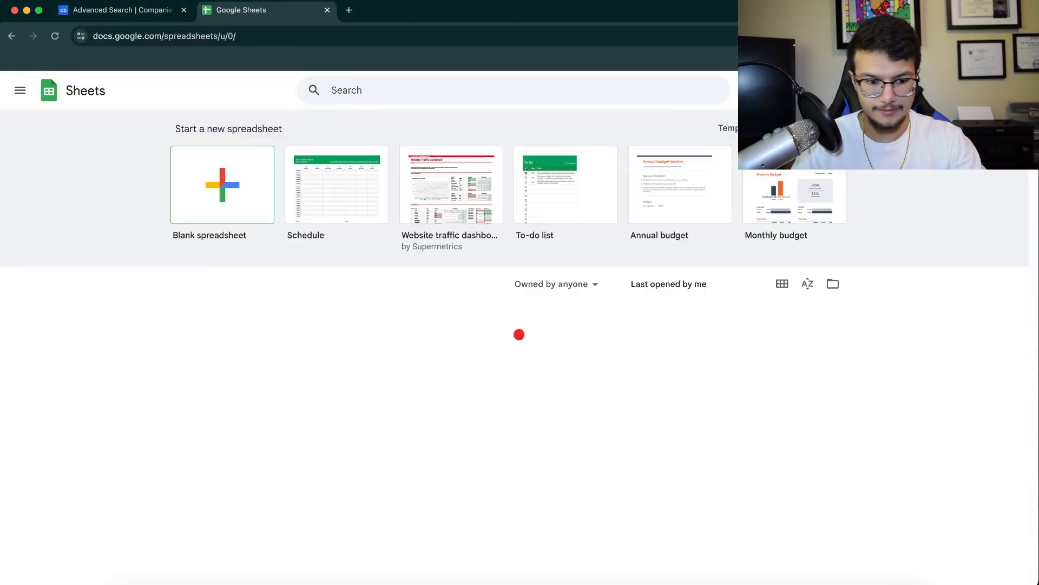
left_click(222, 186)
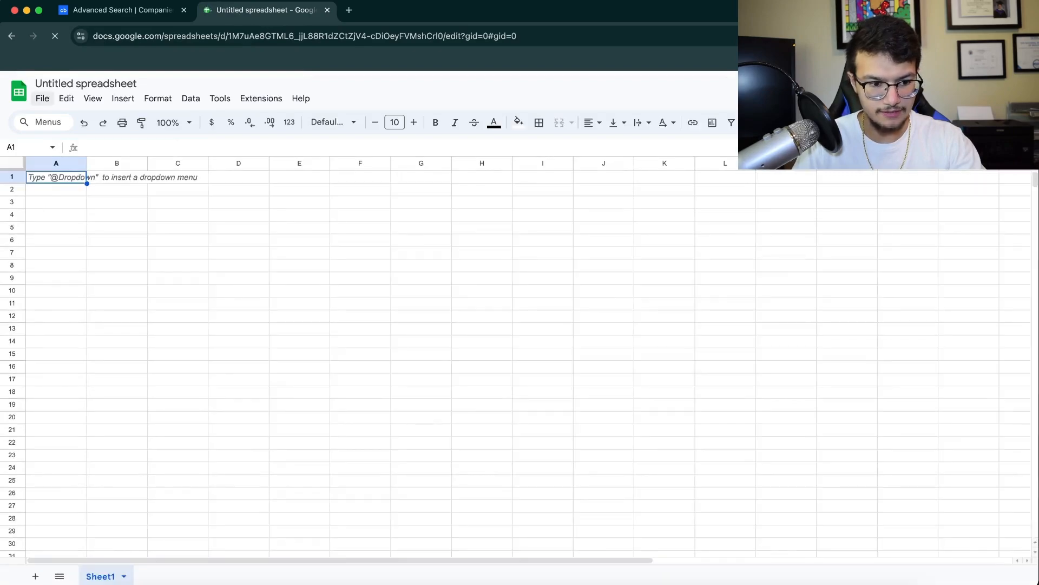
Import the downloaded crunchbase (6).csv file into the spreadsheet, replacing the current sheet.
left_click(42, 98)
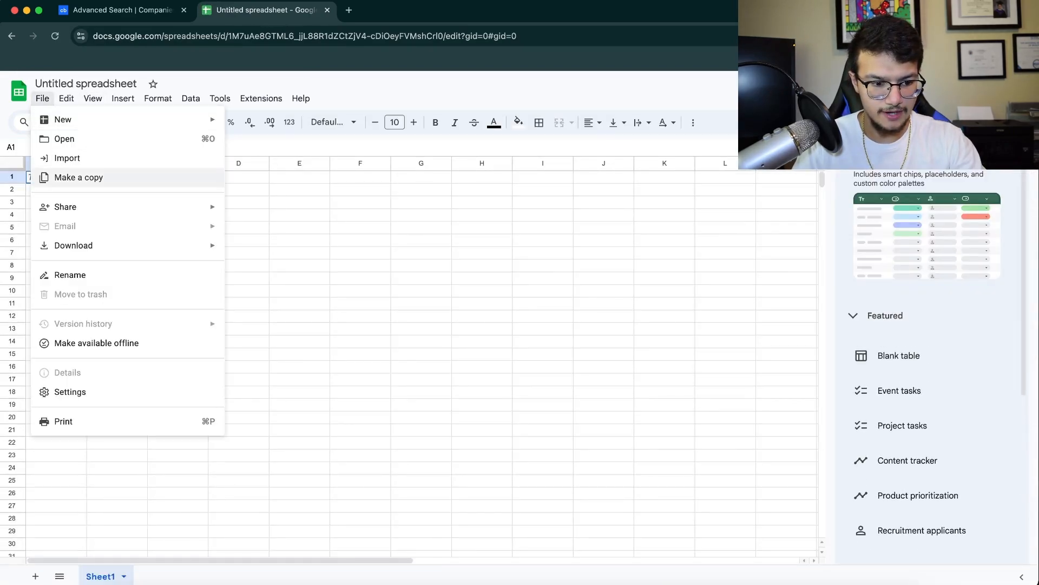
left_click(65, 158)
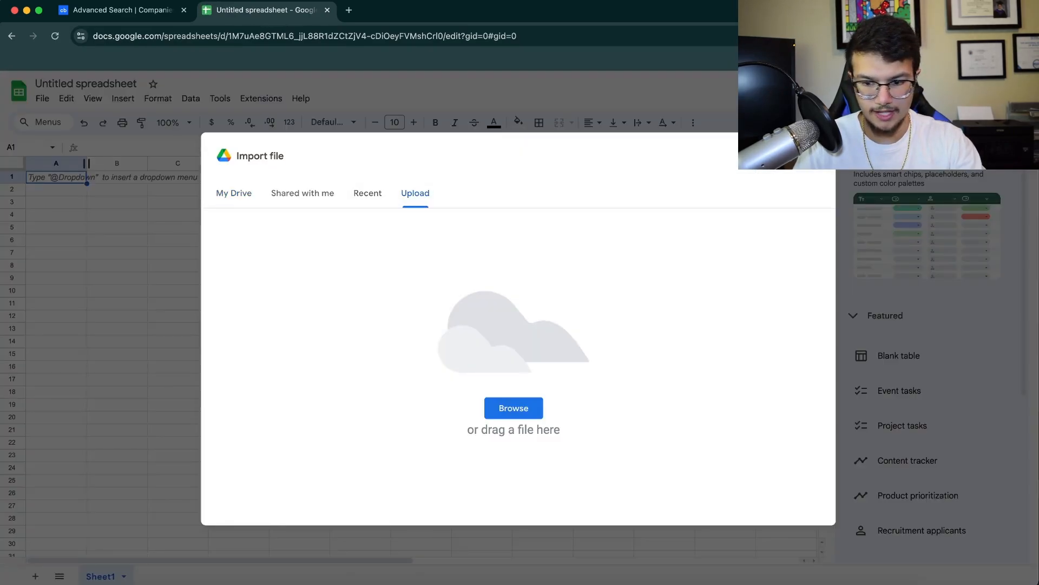
left_click(982, 36)
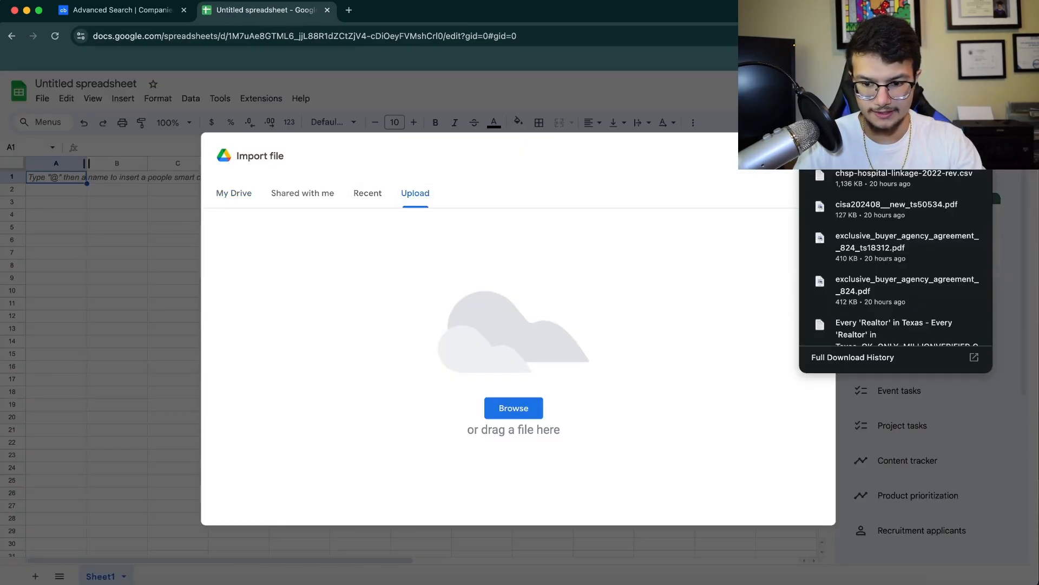
left_click_drag(888, 89, 568, 335)
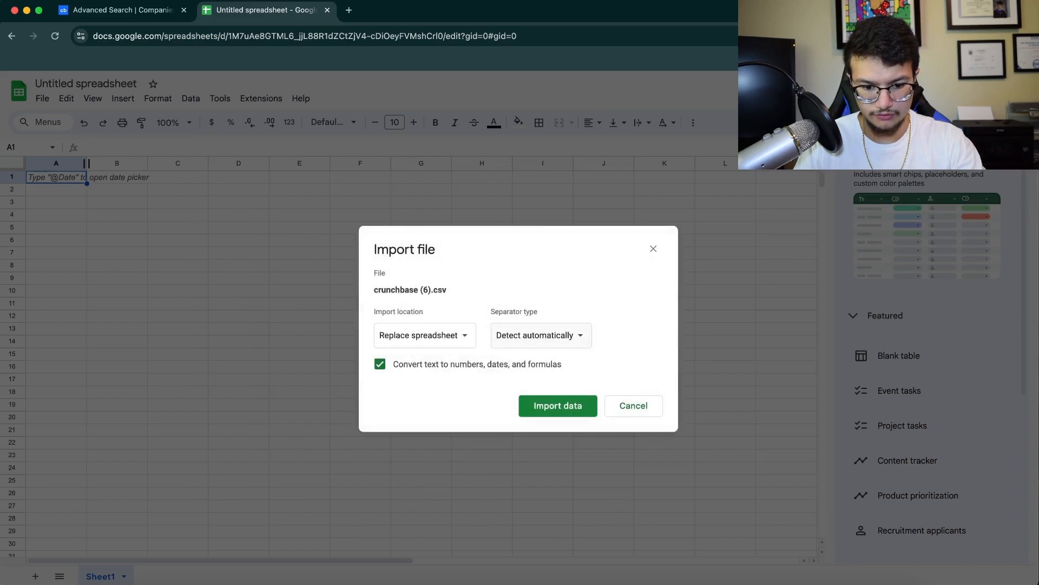
left_click(428, 334)
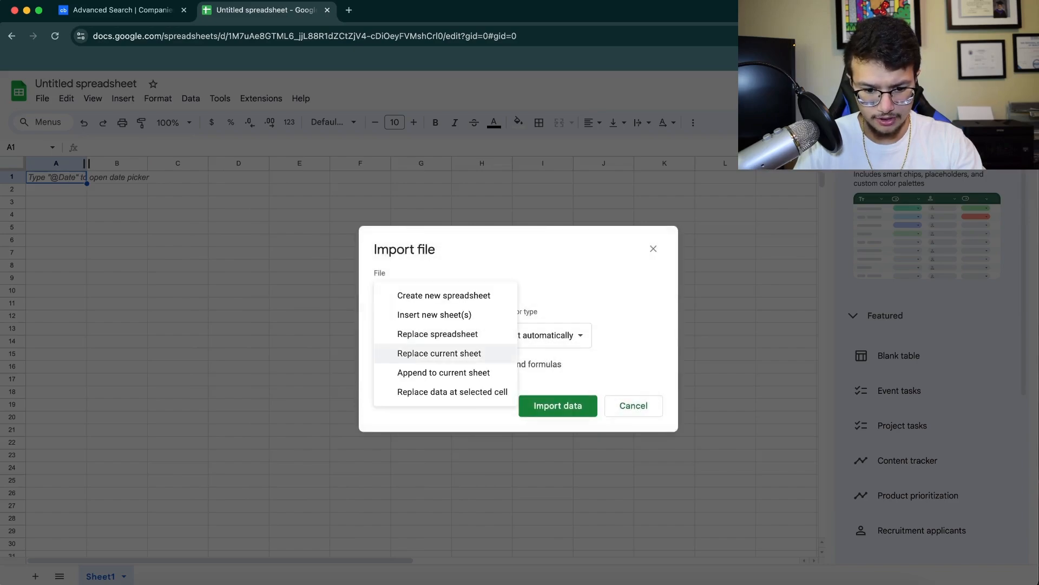
left_click(439, 353)
left_click(558, 406)
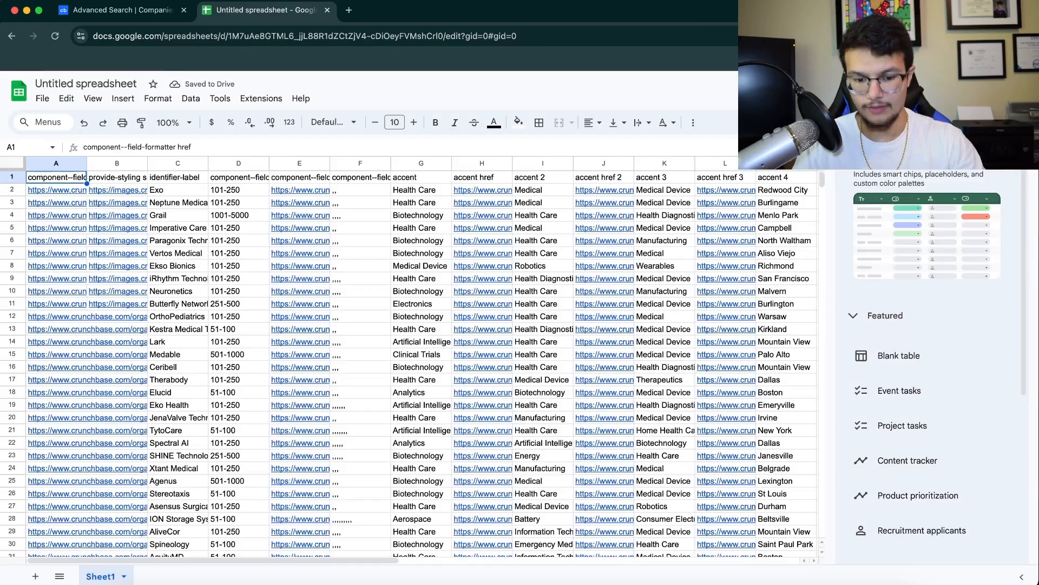
Delete column A, which holds the Crunchbase organization links, from the imported sheet.
scroll(423, 357, "right", 12)
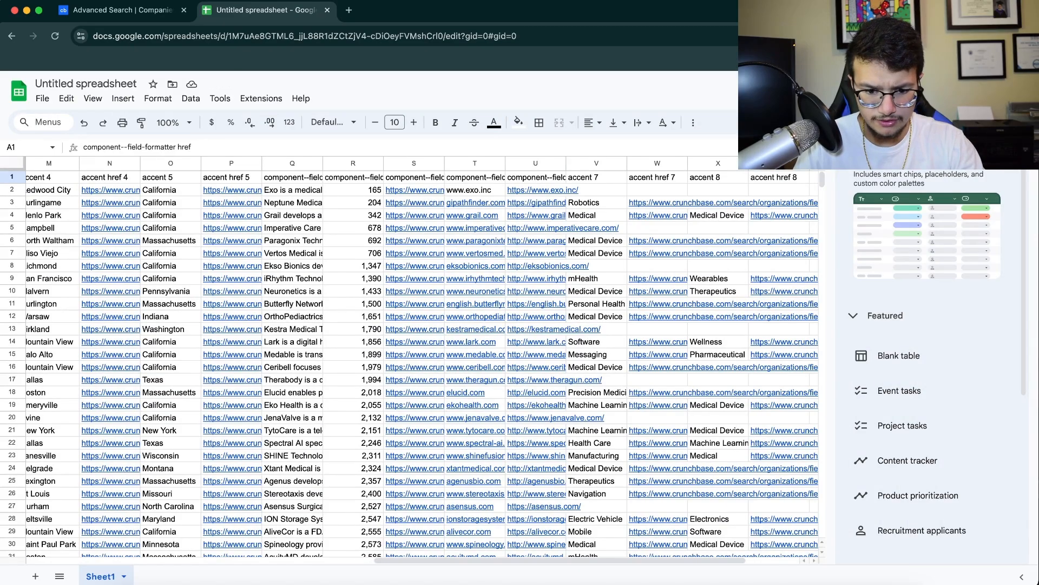
left_click_drag(475, 177, 27, 178)
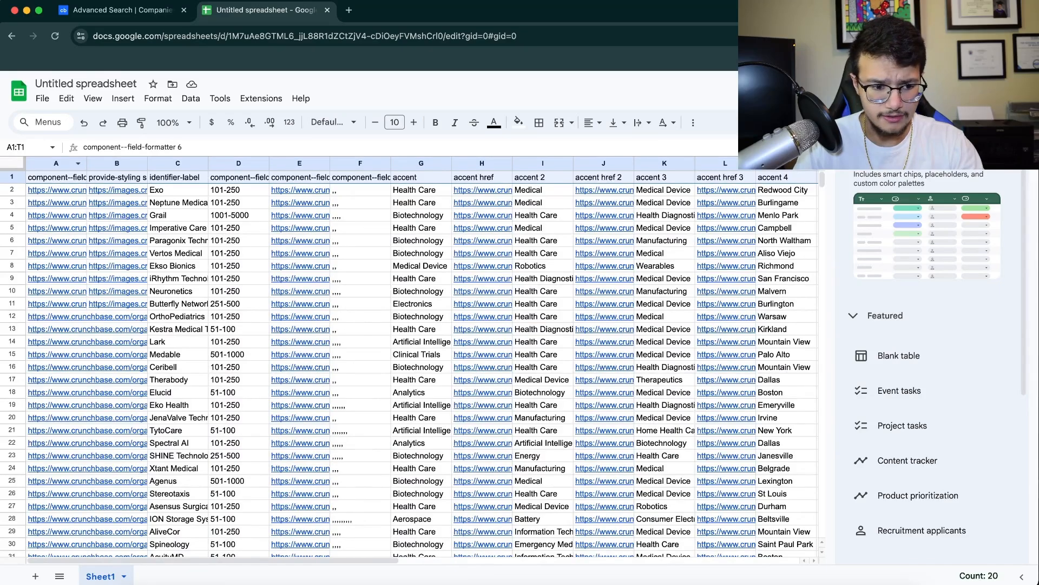
right_click(63, 163)
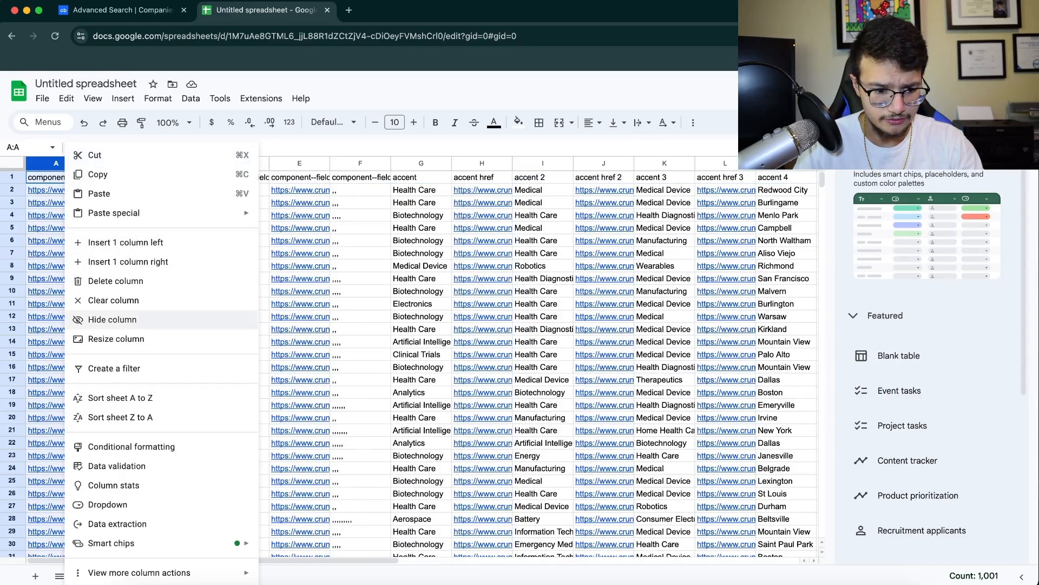
left_click(115, 280)
double_click(117, 292)
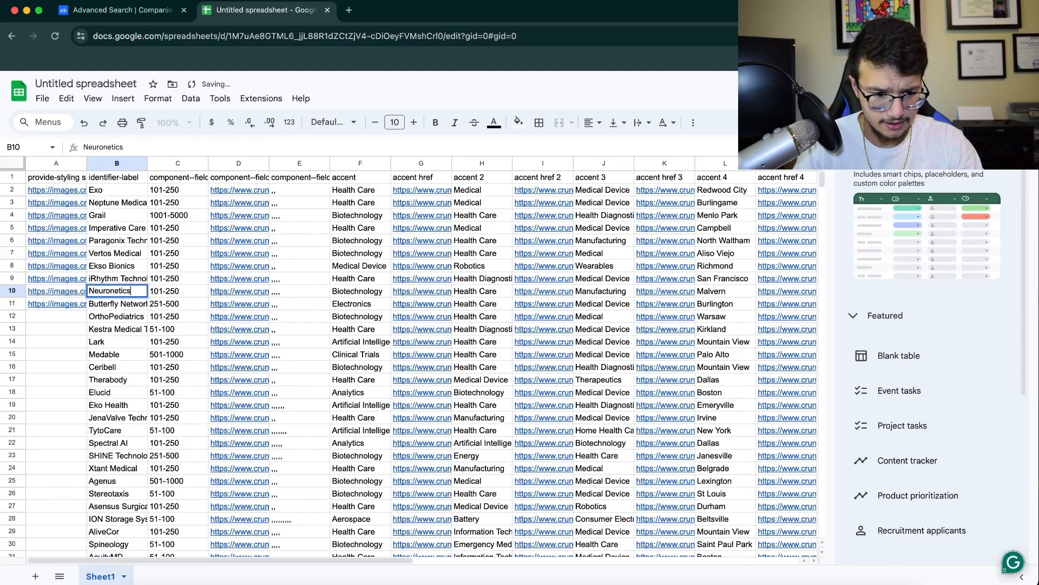
left_click(177, 265)
Delete the header row with the scraper's column labels from the sheet.
scroll(177, 266, "right", 14)
scroll(423, 322, "right", 1)
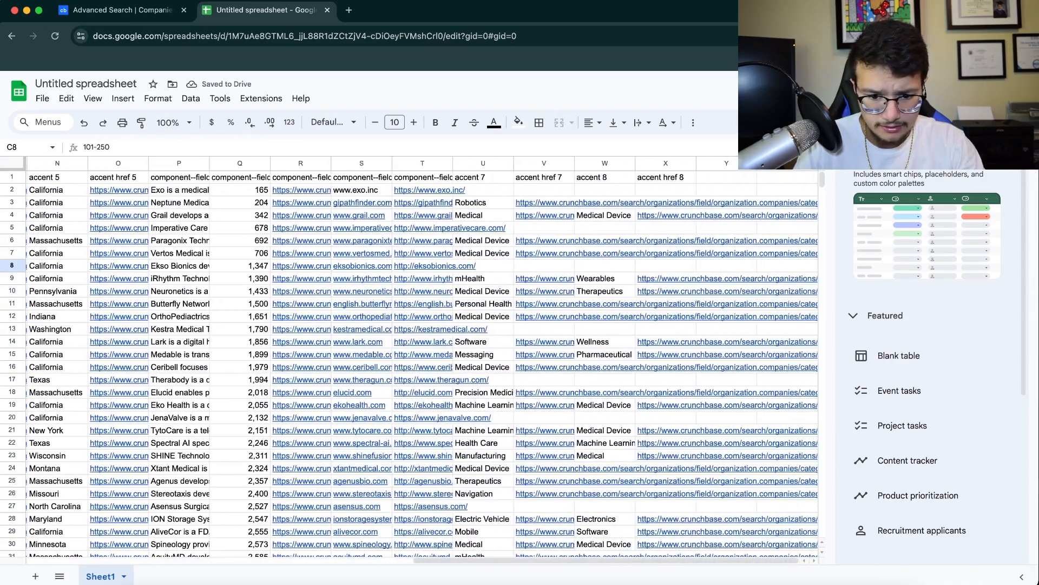
left_click_drag(362, 177, 32, 177)
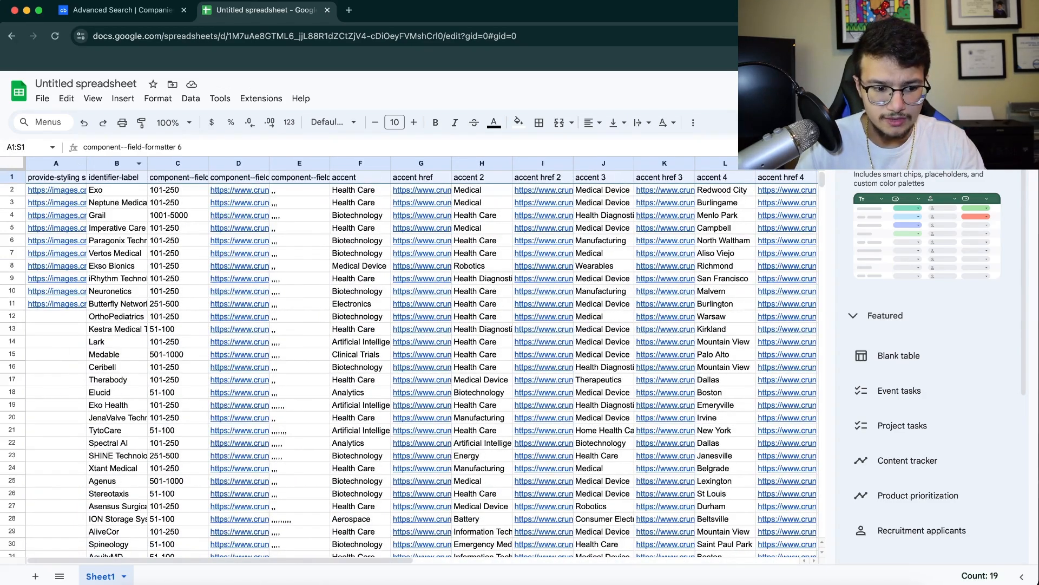
right_click(76, 177)
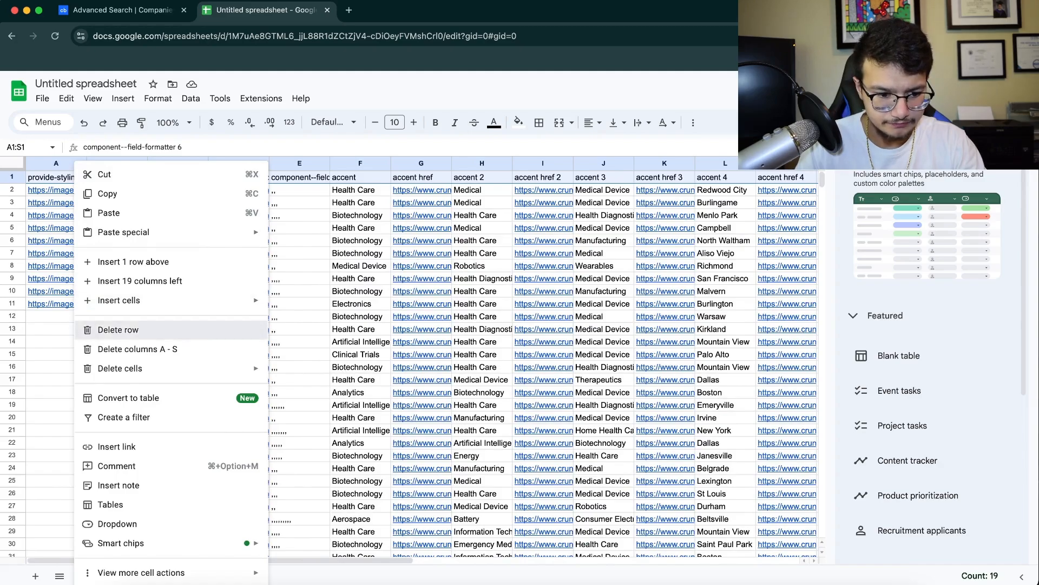
left_click(105, 329)
Delete columns A–S so the sheet starts at the full website URL column.
scroll(422, 357, "right", 5)
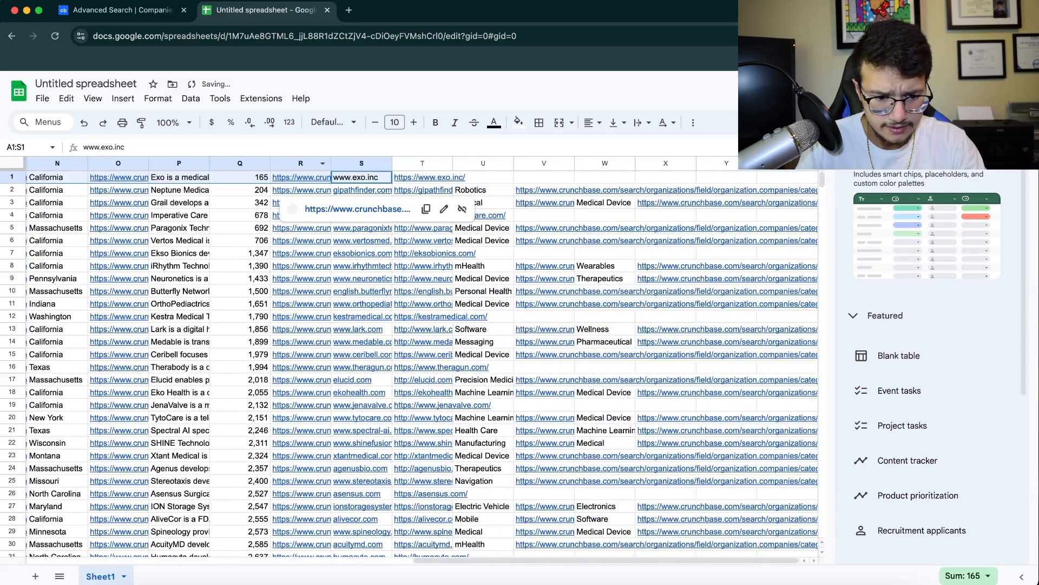
right_click(276, 163)
left_click(240, 240)
left_click_drag(369, 163, 33, 163)
right_click(295, 163)
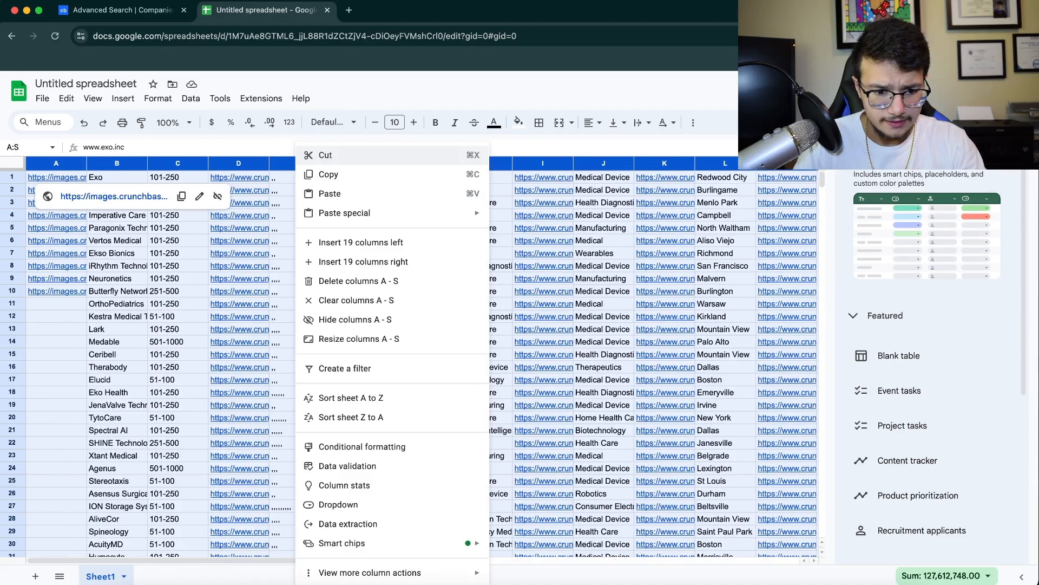
left_click(347, 281)
Delete columns B–G after the website URLs and widen column A to fit the full addresses.
left_click(360, 162)
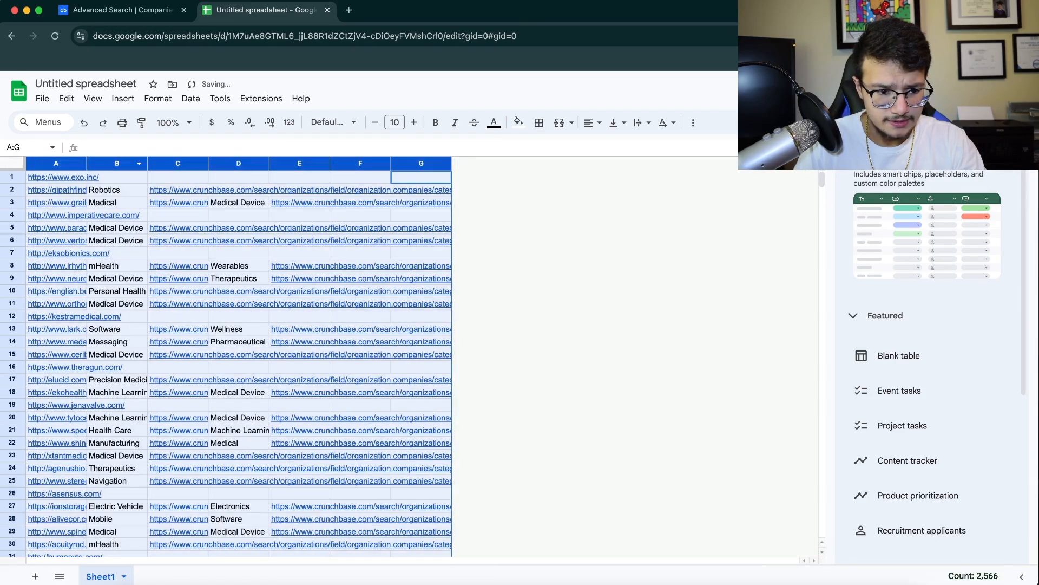
left_click(117, 176)
left_click_drag(117, 163, 421, 163)
right_click(431, 162)
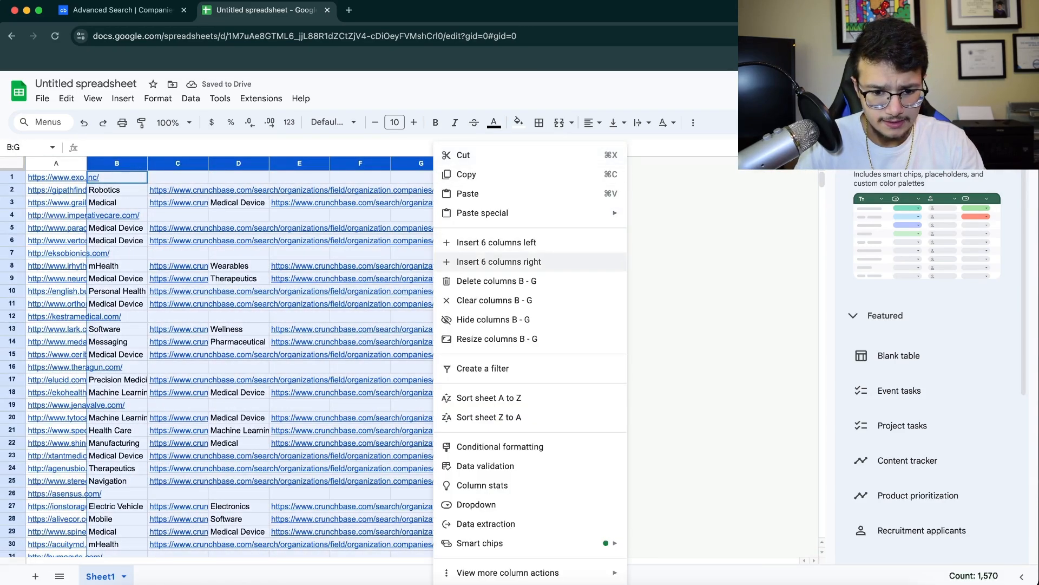
left_click(476, 282)
left_click_drag(90, 163, 305, 163)
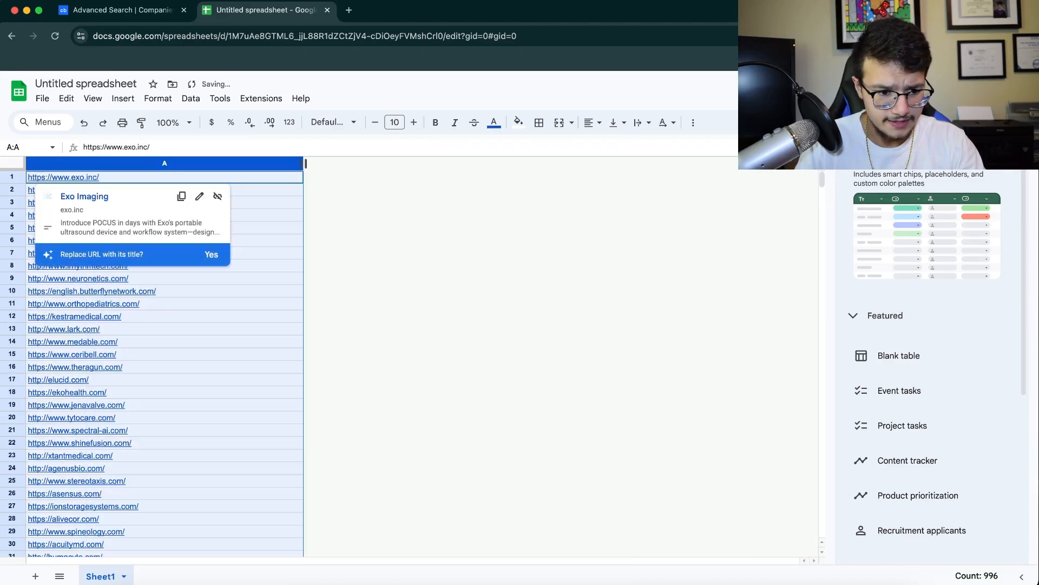
Examine the list of company website URLs in column A.
key("Down")
key("Down")
key("Down")
key("Down")
key("Down")
key("Down")
key("Down")
key("Down")
key("Down")
key("Down")
key("Down")
key("Down")
key("Down")
key("Down")
key("Down")
key("Down")
key("Down")
key("Down")
key("Down")
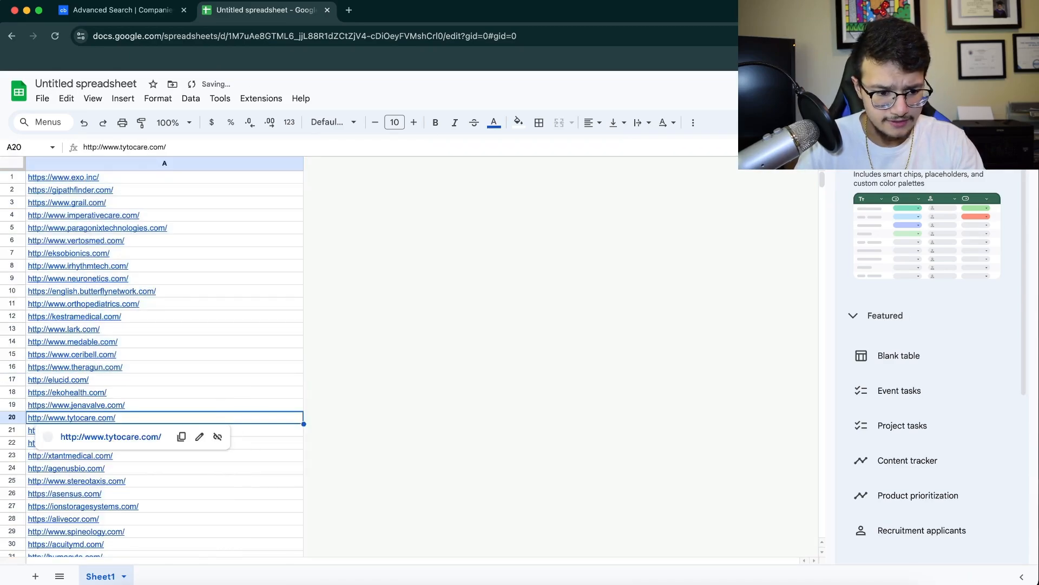
scroll(162, 358, "down", 20)
scroll(163, 363, "up", 20)
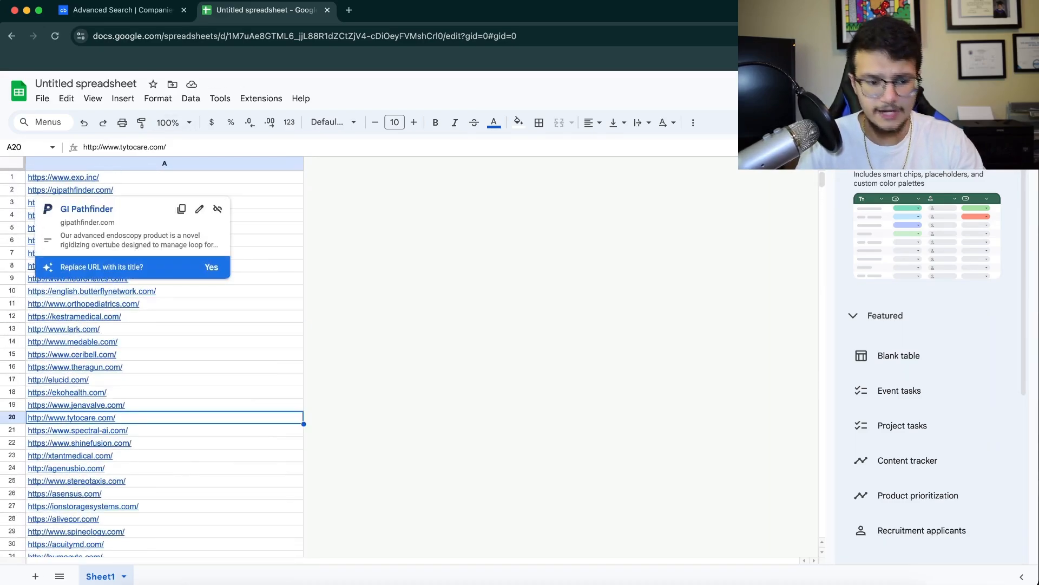
mouse_move(63, 177)
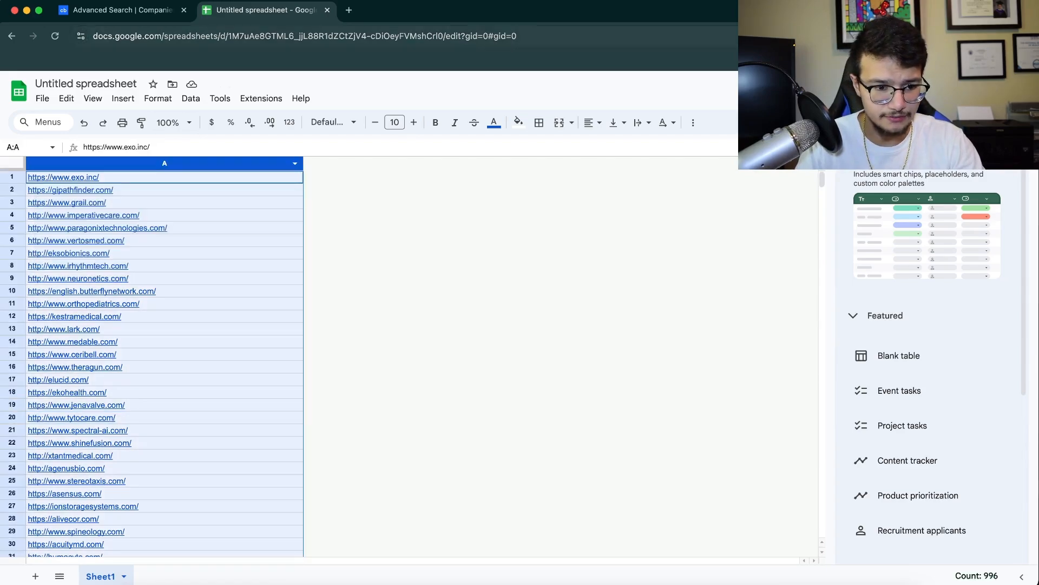
Return to the Crunchbase company search and select all companies on the current results page.
key("ctrl+shift+Tab")
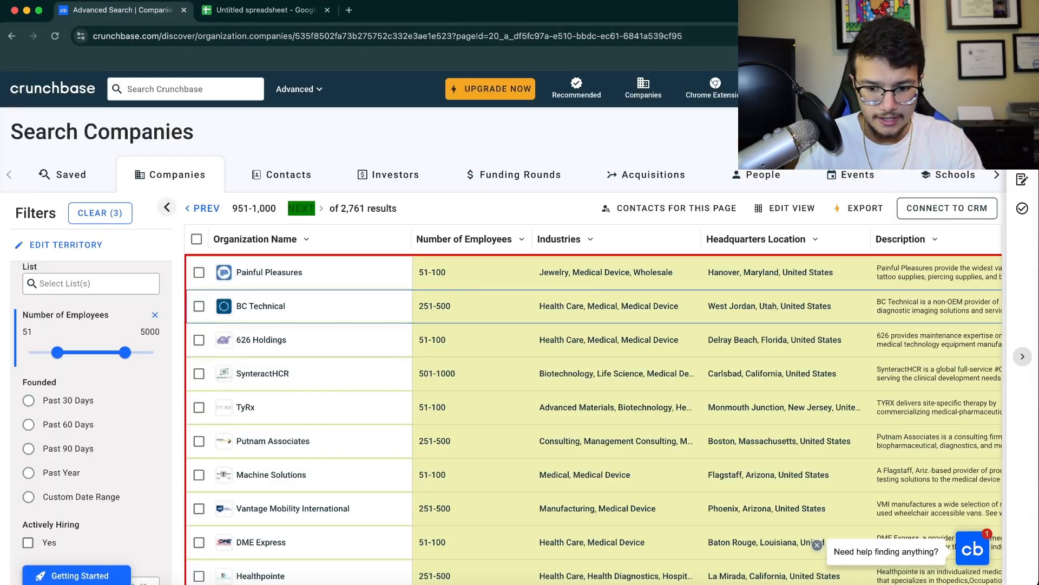
left_click(196, 238)
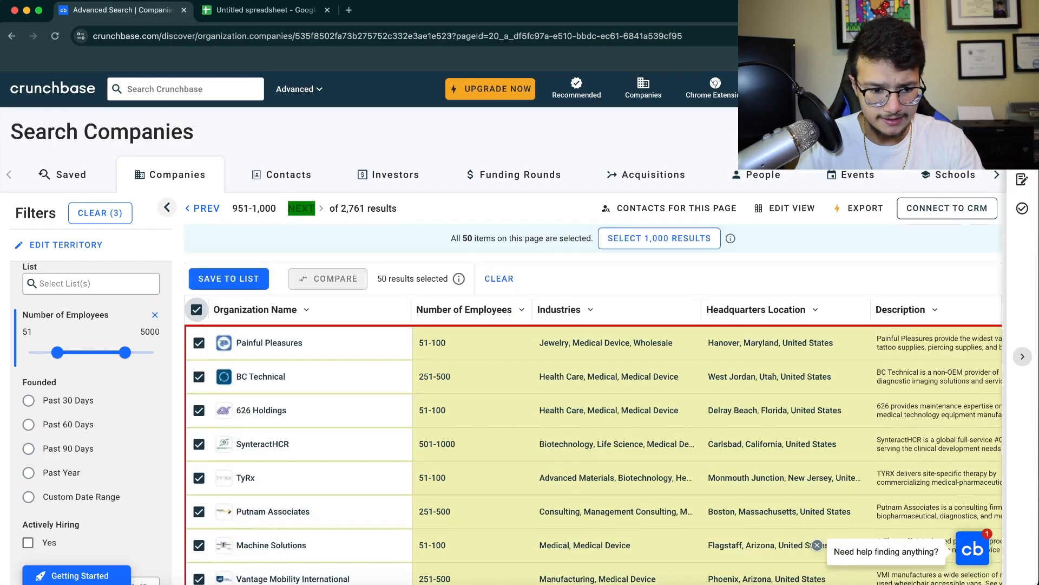
Select the first 1,000 company results and save them to a new list named "Medical Device Youtube".
left_click(659, 238)
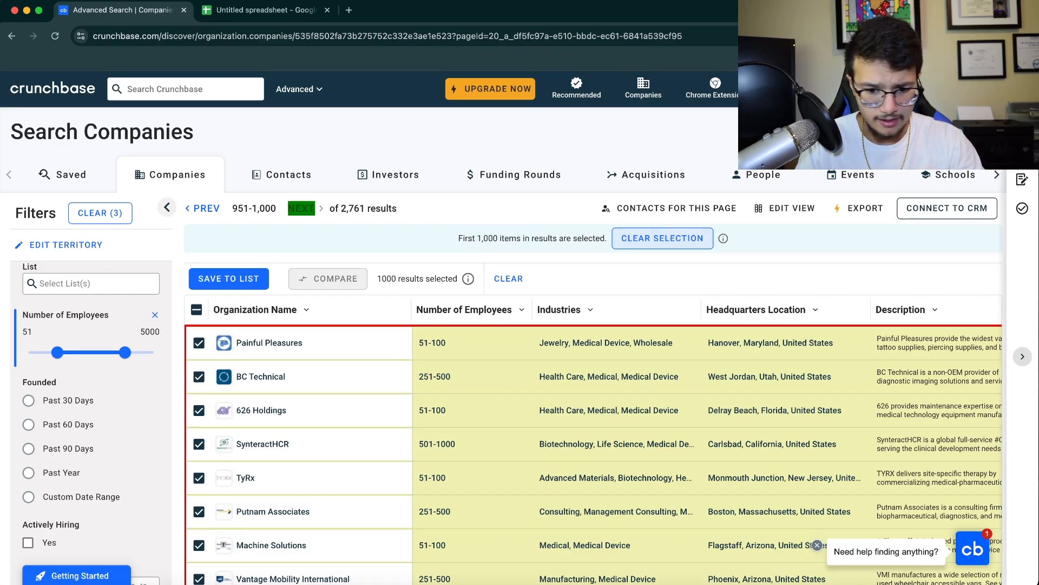
left_click(228, 279)
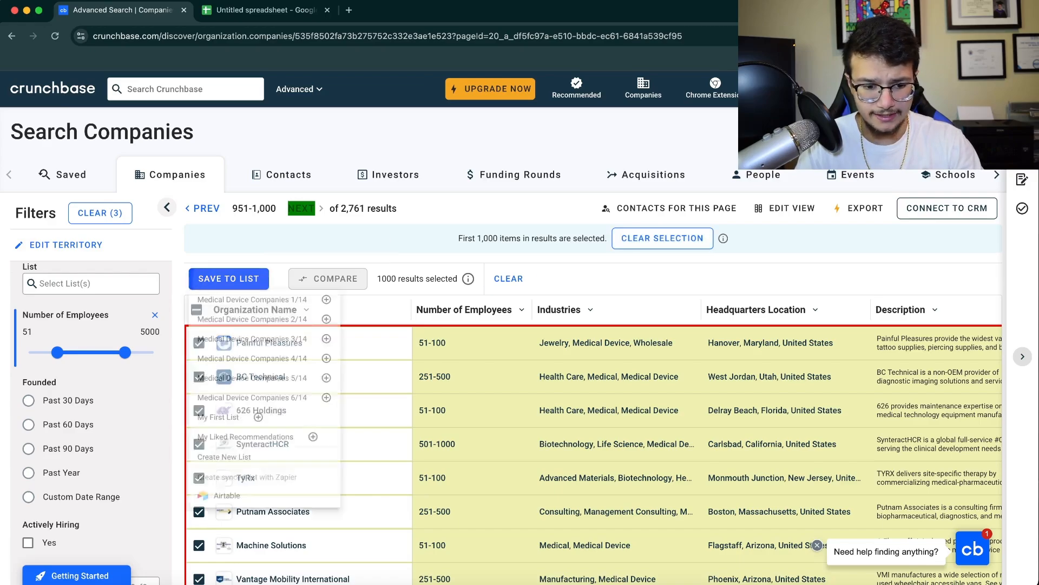
left_click(228, 474)
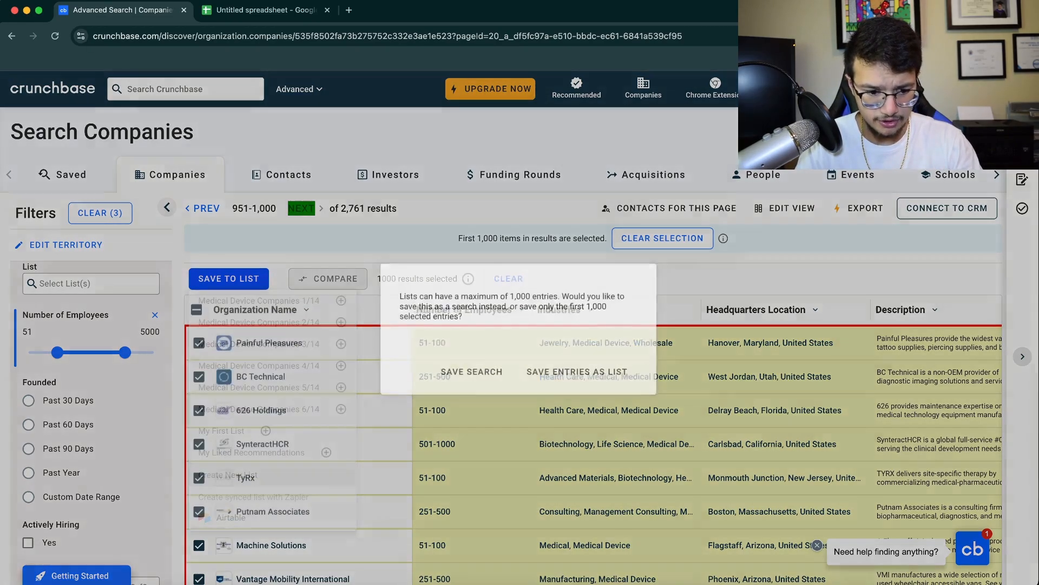
left_click(578, 372)
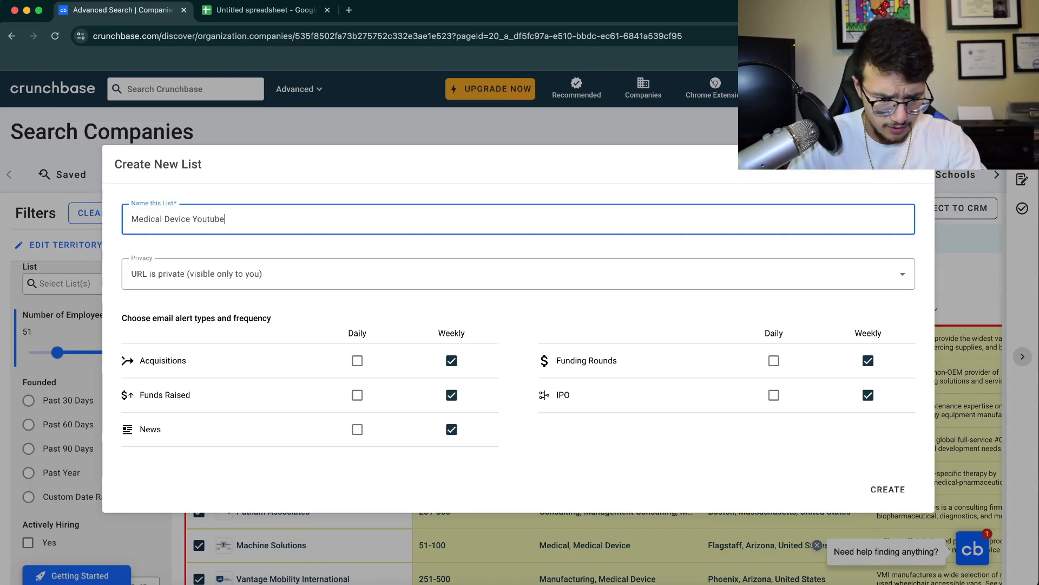
left_click(887, 489)
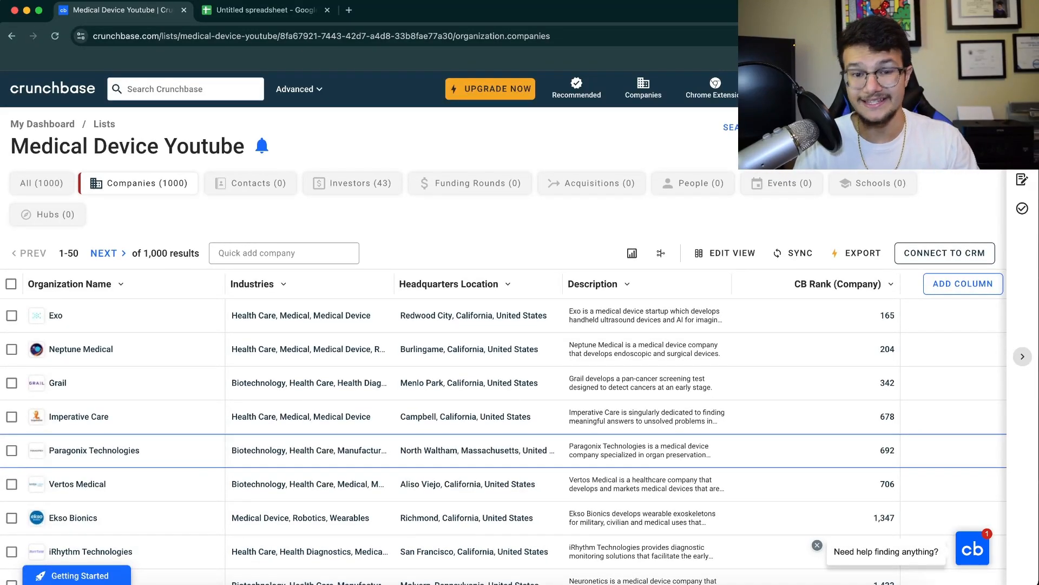
Return to the company search and exclude the companies in the "Medical Device Youtube" list from the results.
left_click(12, 37)
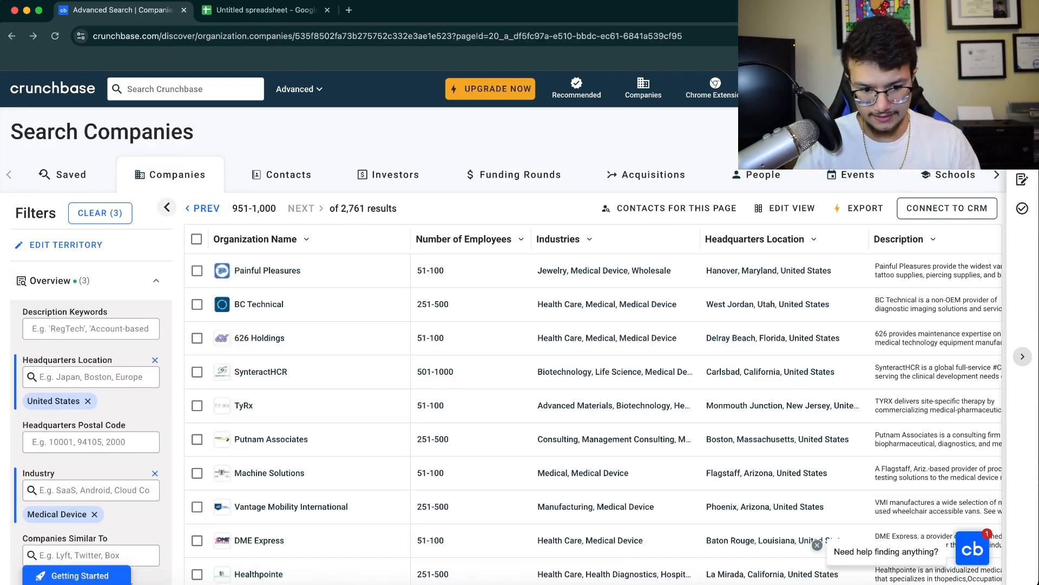
scroll(91, 417, "down", 10)
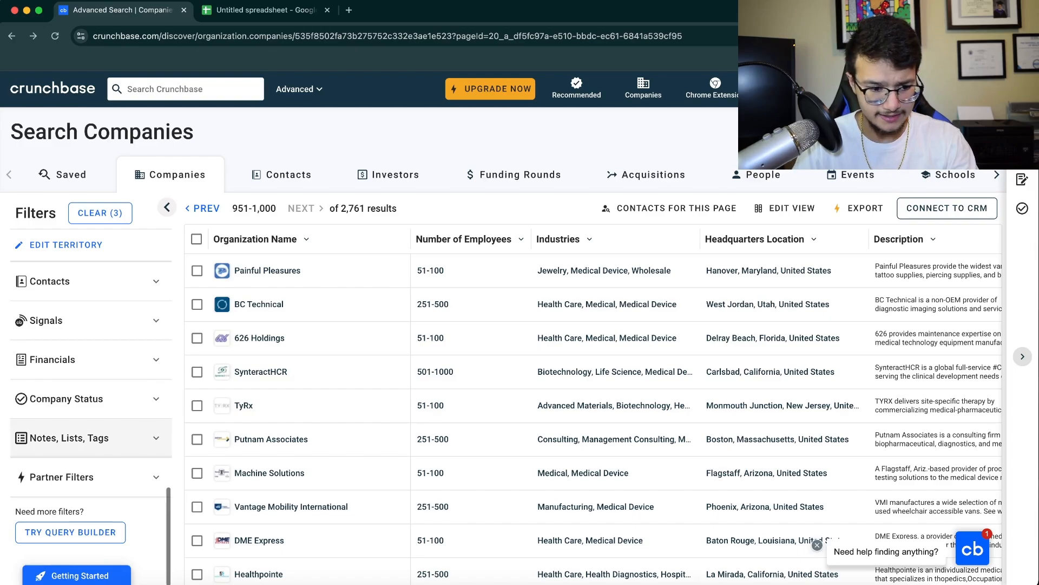
scroll(91, 417, "up", 10)
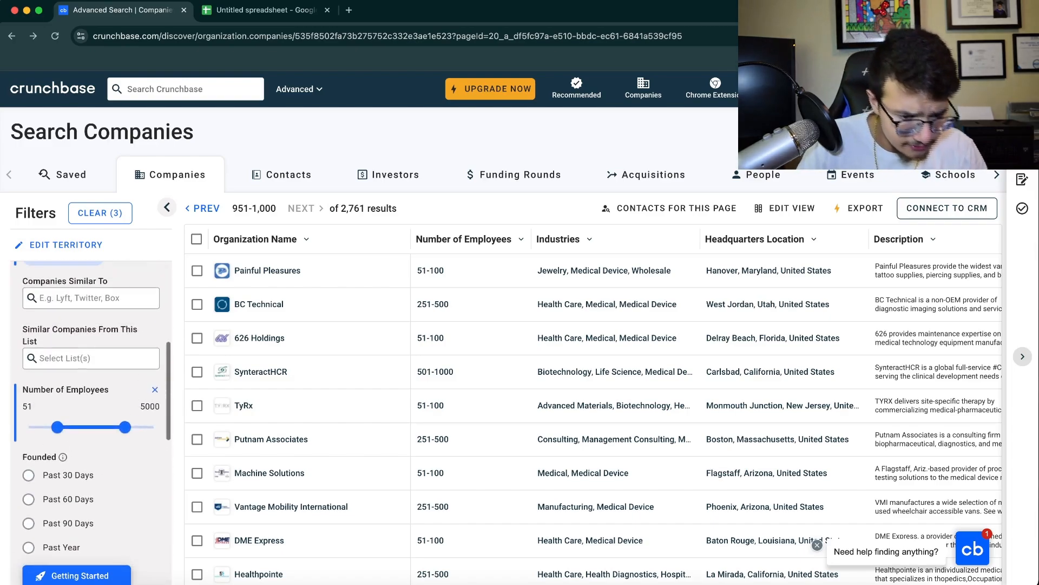
scroll(91, 417, "up", 3)
scroll(91, 416, "down", 10)
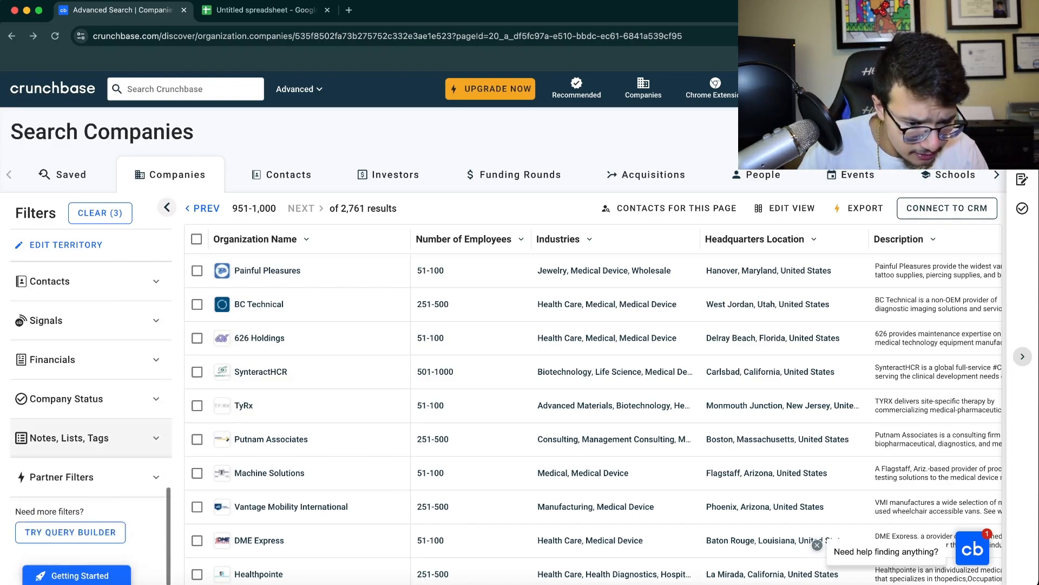
left_click(91, 464)
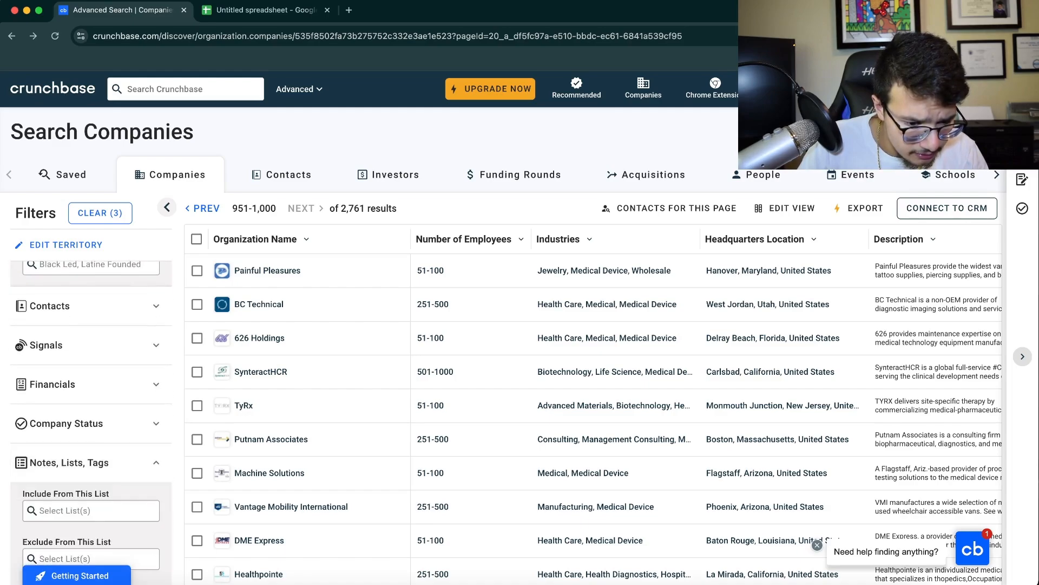
scroll(91, 464, "down", 1)
scroll(91, 472, "down", 3)
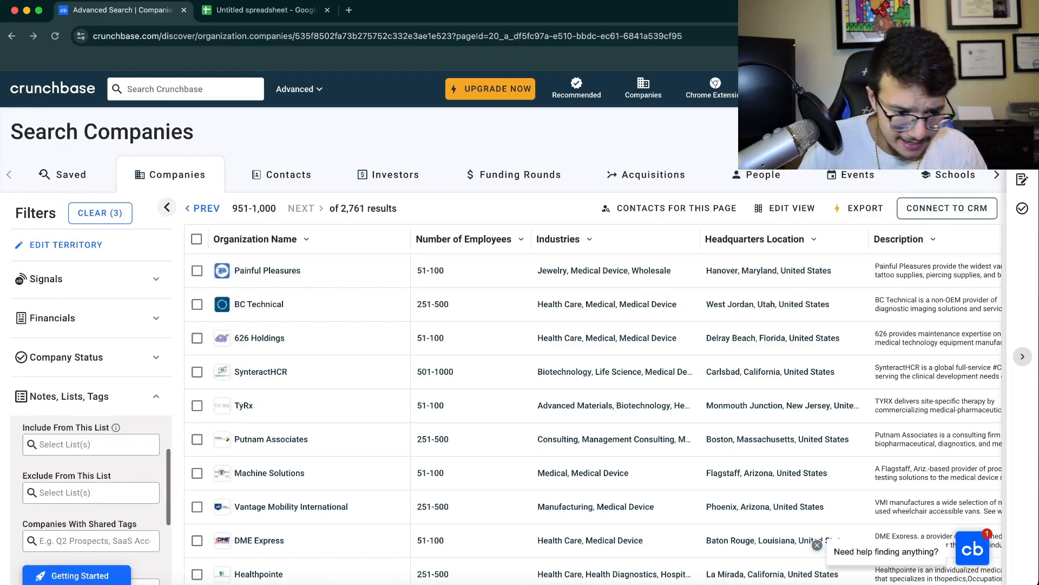
left_click(91, 472)
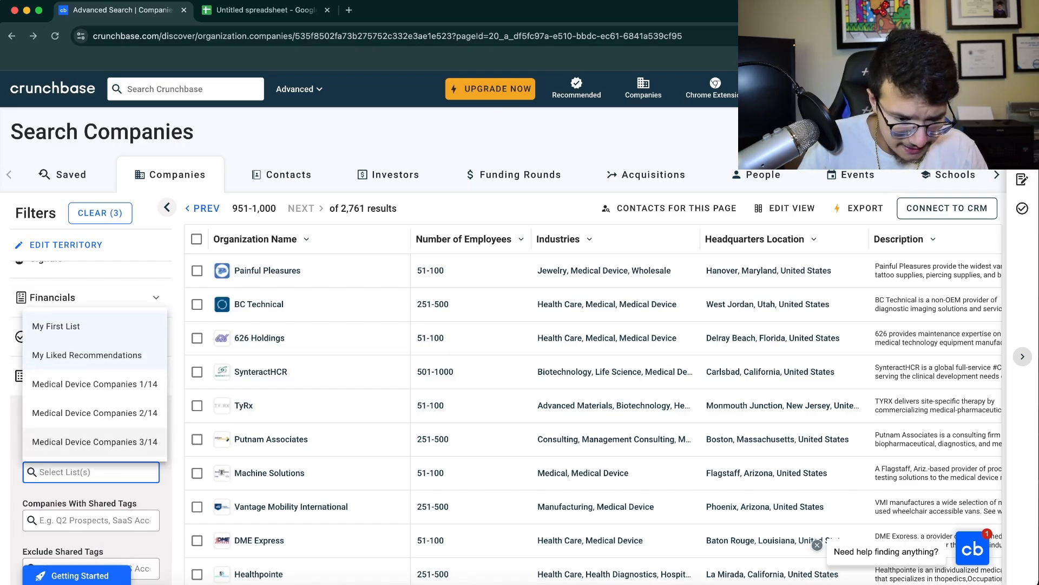
scroll(95, 384, "down", 4)
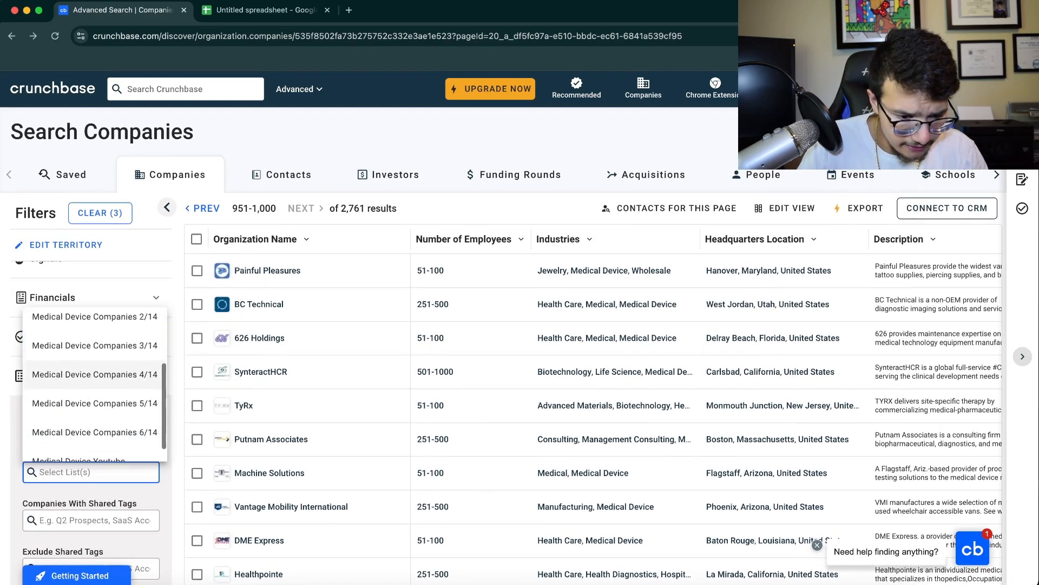
left_click(79, 441)
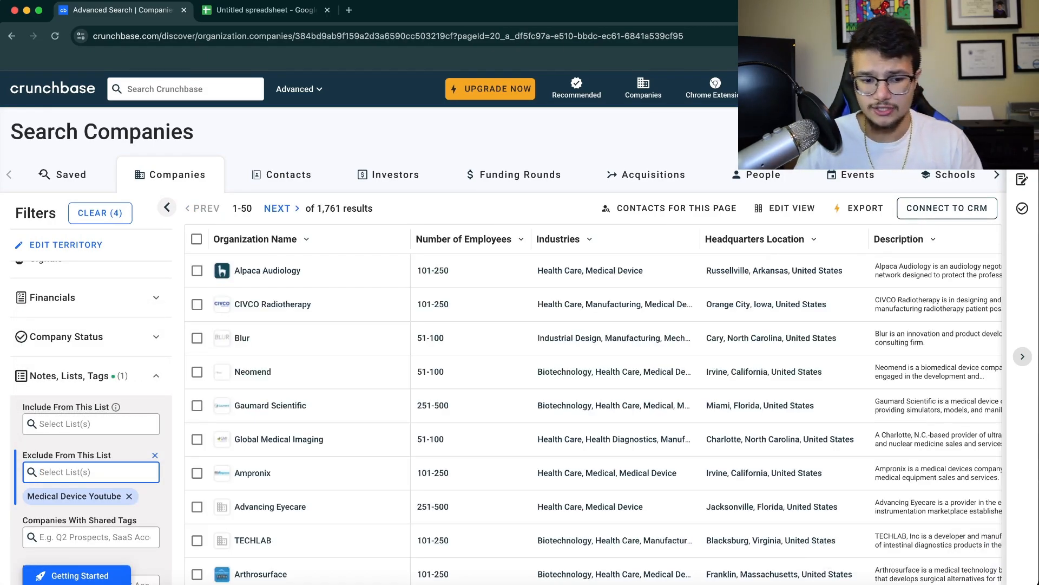
left_click_drag(322, 208, 374, 209)
left_click(377, 210)
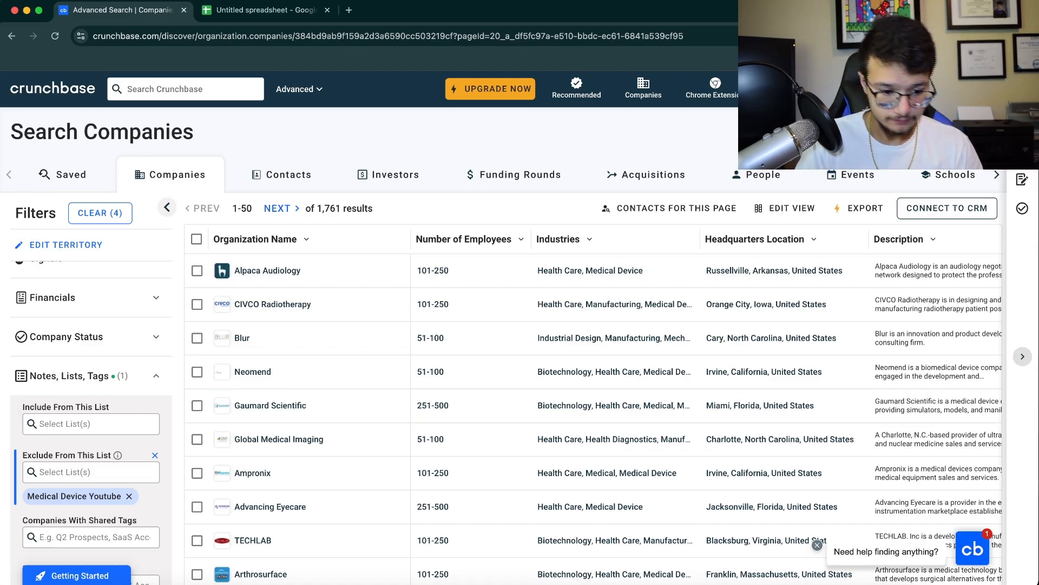
Also exclude the lists Medical Device Companies 1/14, 3/14, 5/14 and 6/14 from the company search.
left_click(91, 471)
left_click(92, 383)
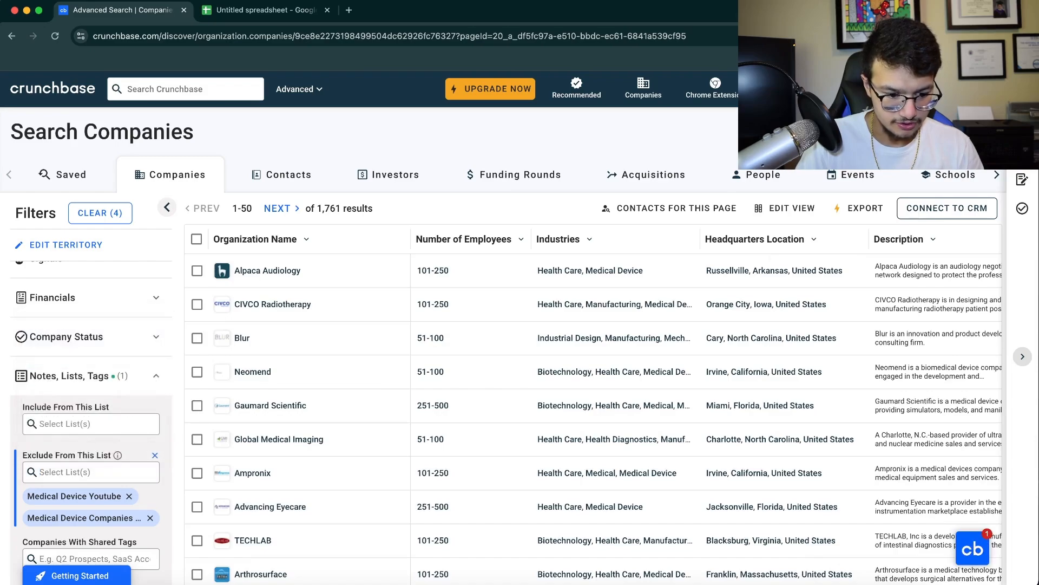
left_click(90, 472)
left_click(94, 413)
left_click(91, 471)
left_click(96, 441)
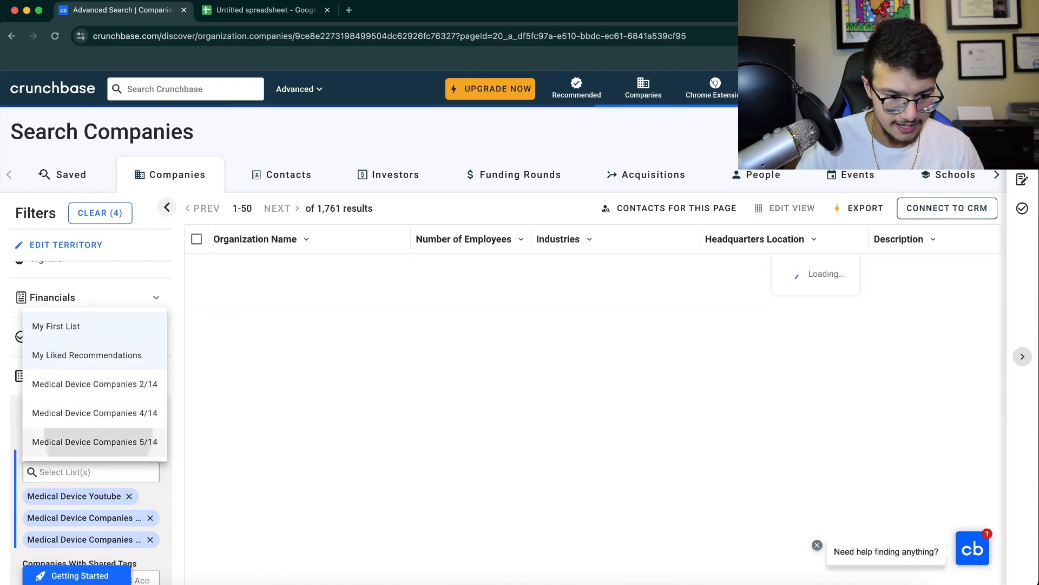
left_click(91, 472)
left_click(96, 442)
scroll(96, 439, "down", 2)
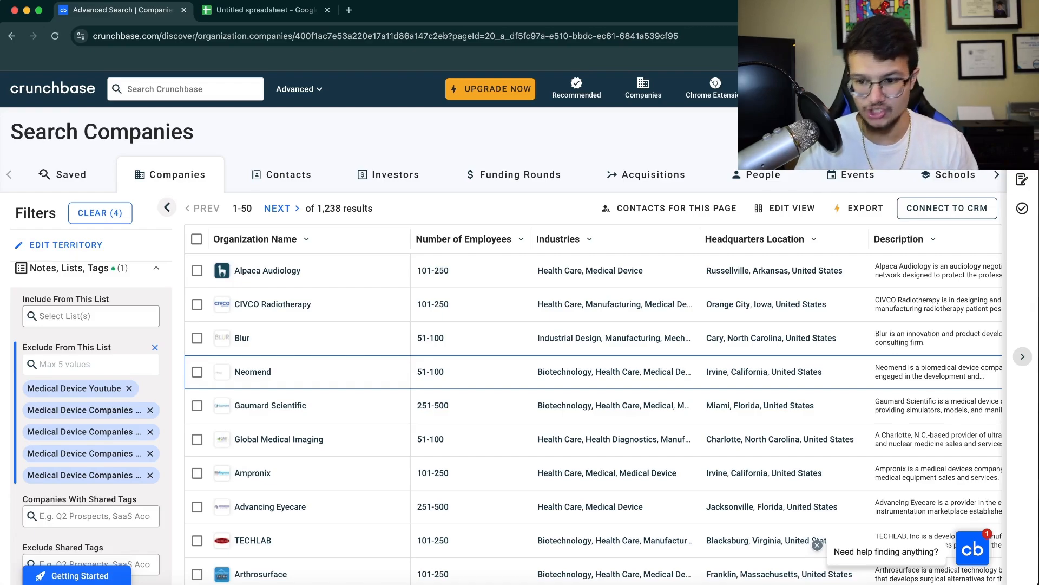
Go back to the website URLs in the spreadsheet, and open the company search of apollo.io in a new browser tab.
left_click(265, 10)
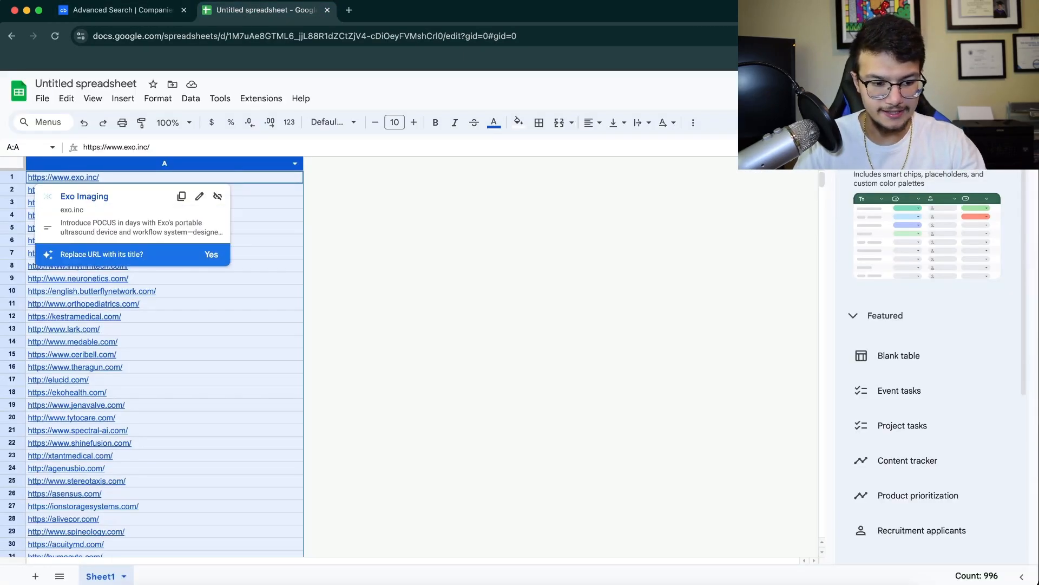
key("super+t")
type("apollo.io")
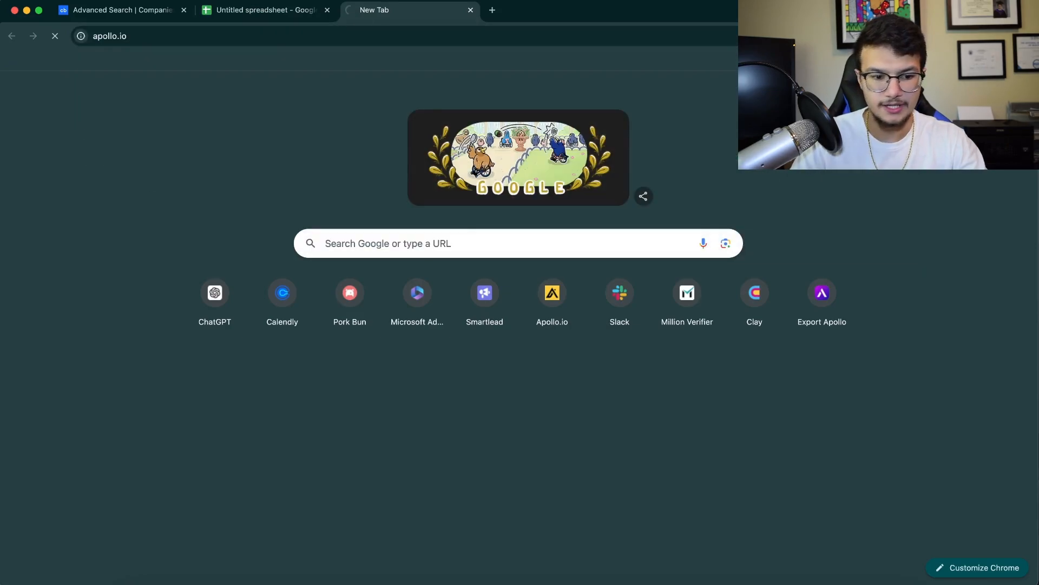
key("Return")
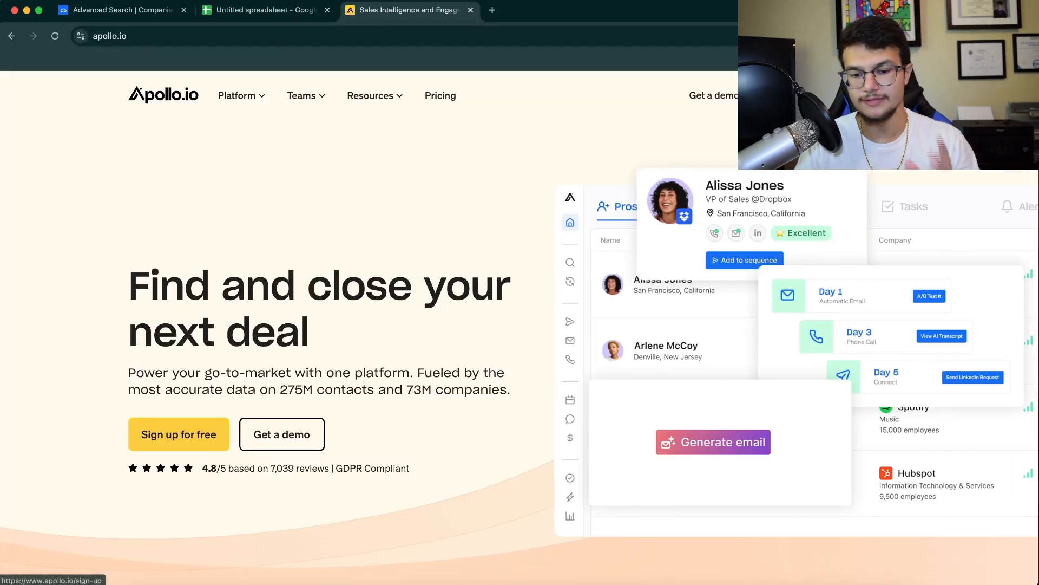
left_click(774, 96)
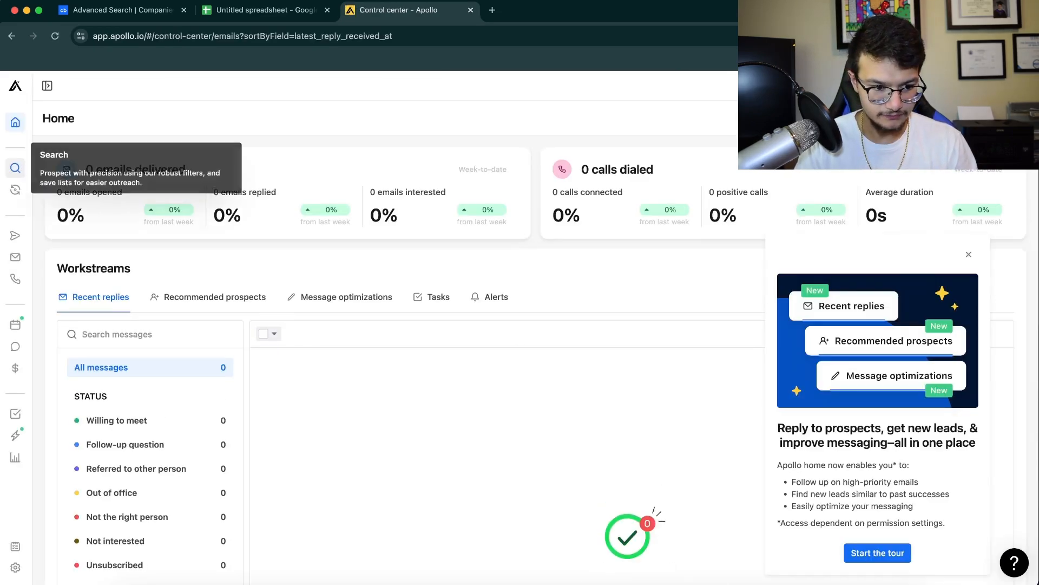
left_click(16, 168)
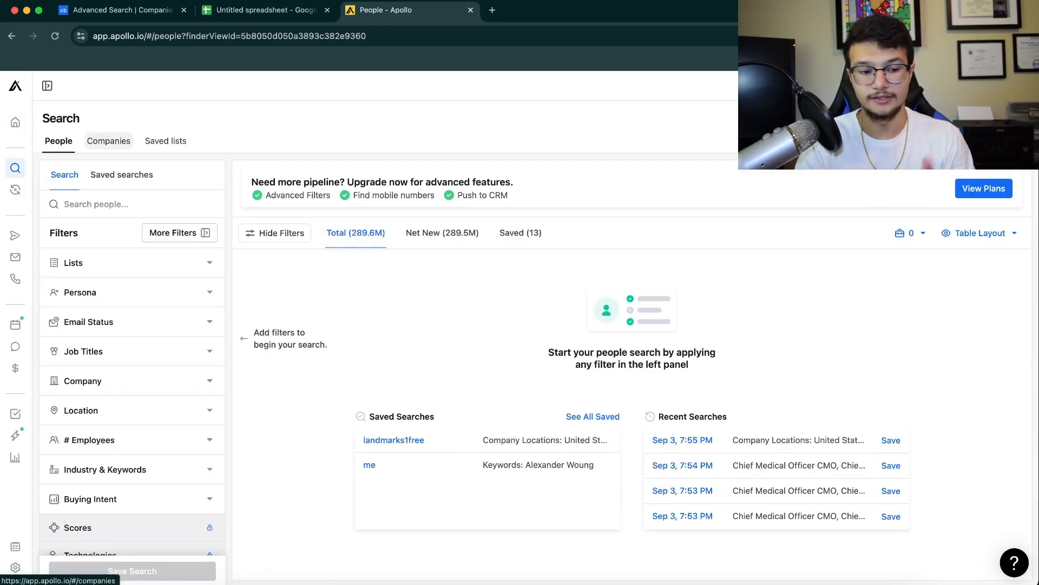
left_click(109, 141)
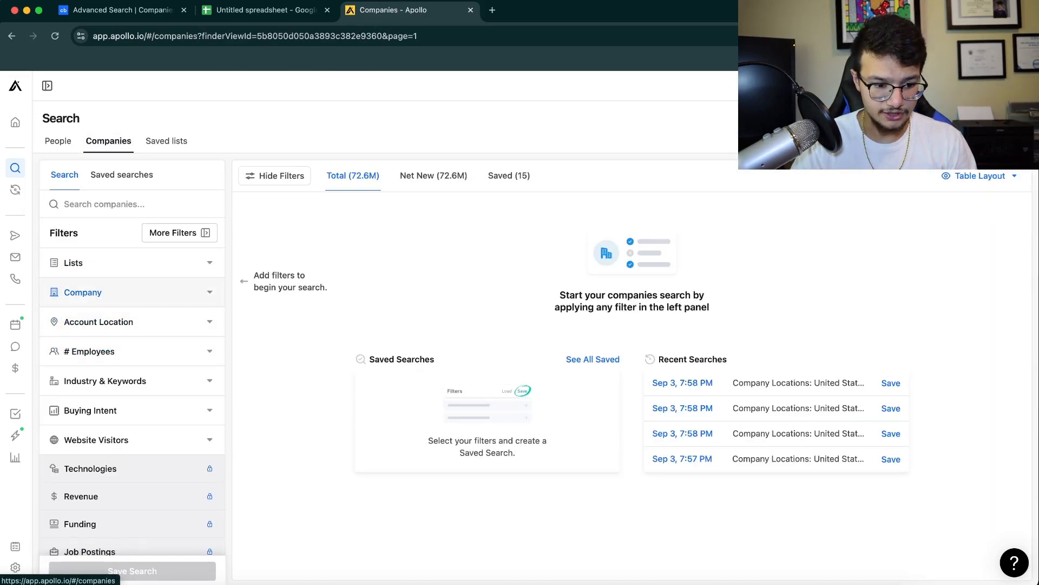
Paste the website URLs into the company filter's include list and run the search on them.
left_click(108, 293)
scroll(119, 379, "down", 1)
left_click(118, 398)
scroll(118, 398, "down", 1)
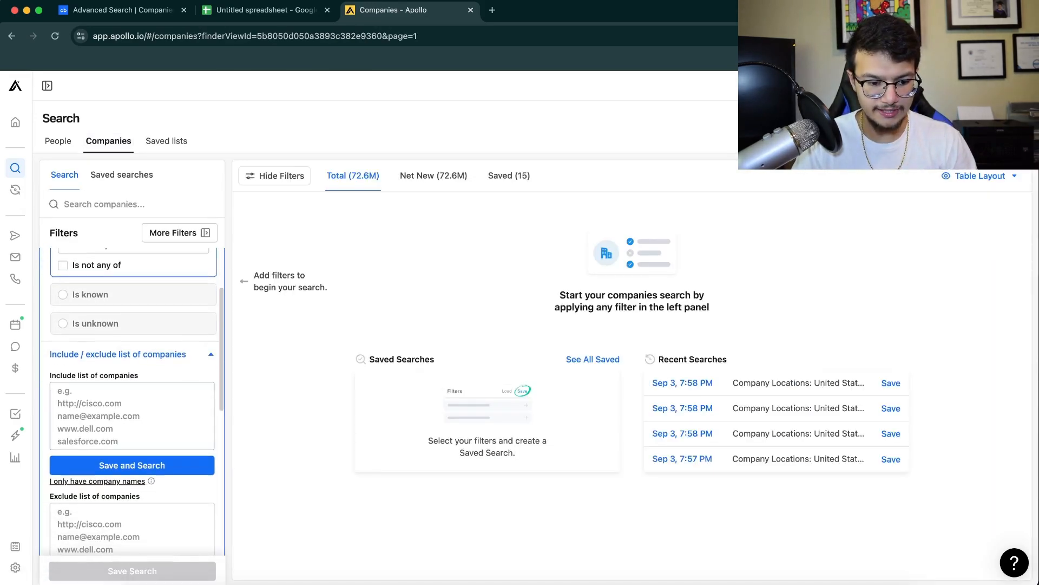
left_click(132, 416)
key("super+v")
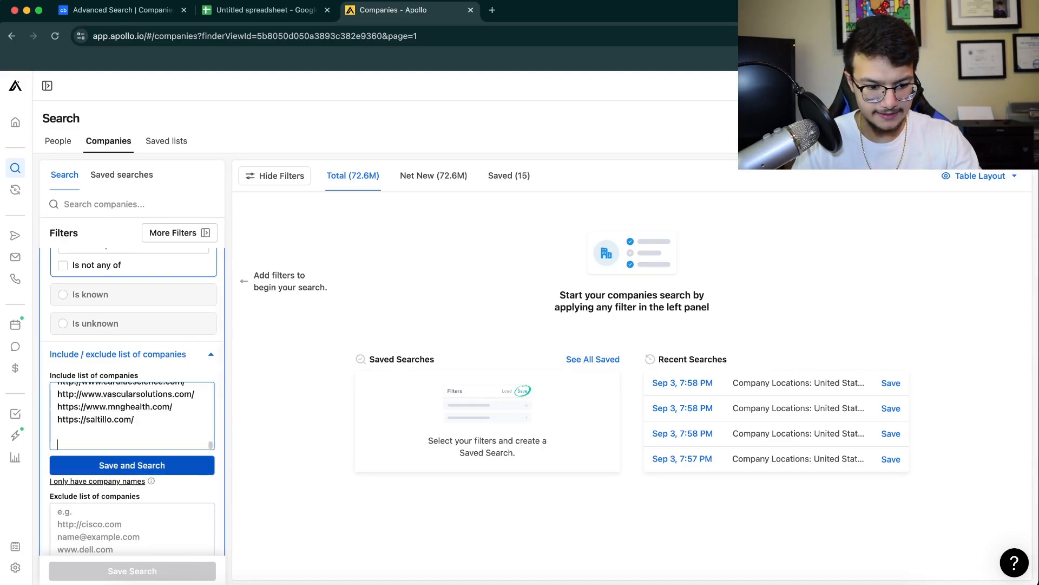
left_click(132, 465)
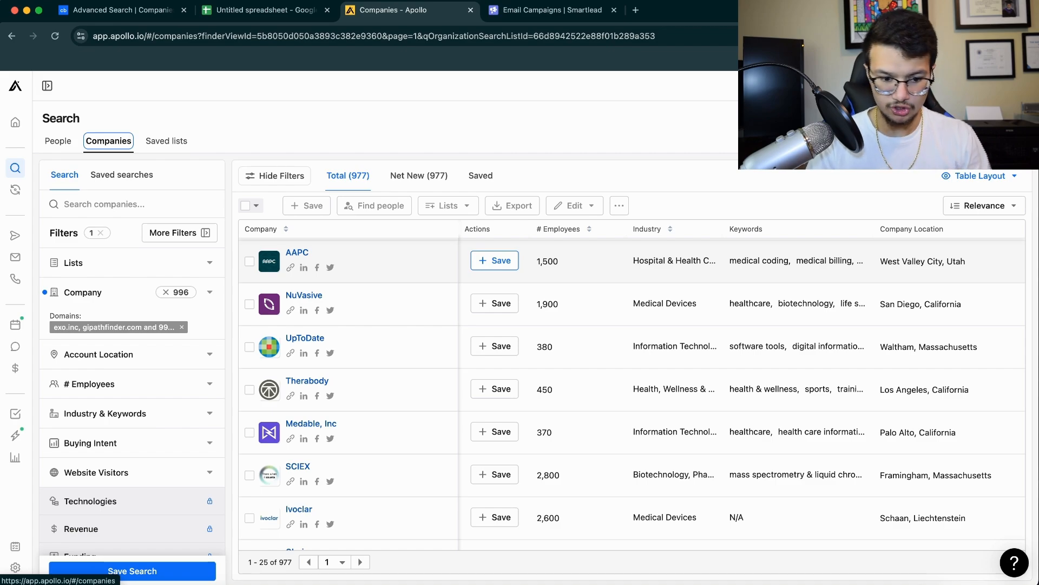
Look over the NuVasive website from the results to judge whether the company fits, and close it.
left_click(291, 310)
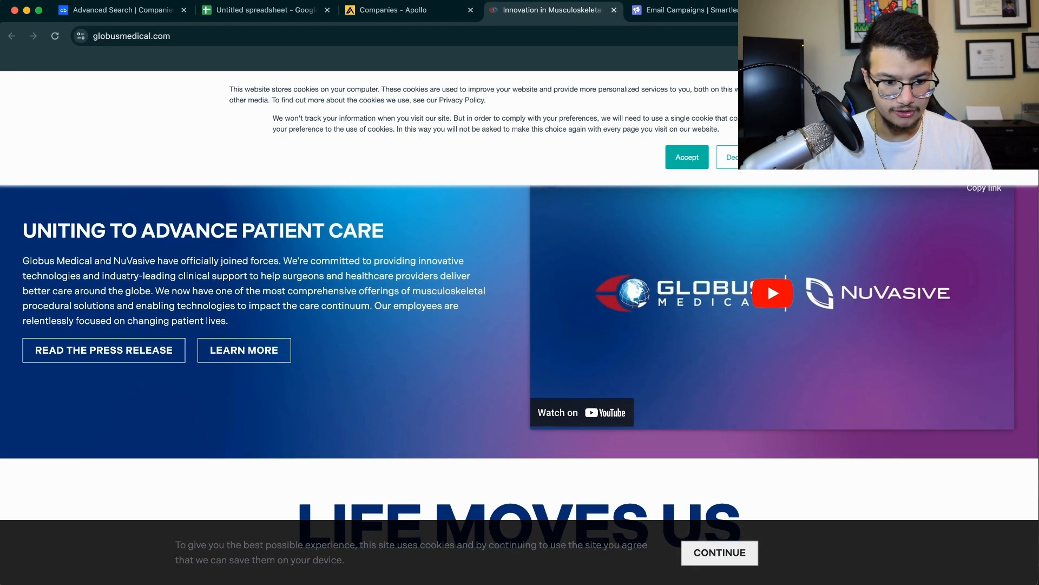
scroll(520, 325, "down", 10)
scroll(520, 324, "up", 2)
left_click(614, 9)
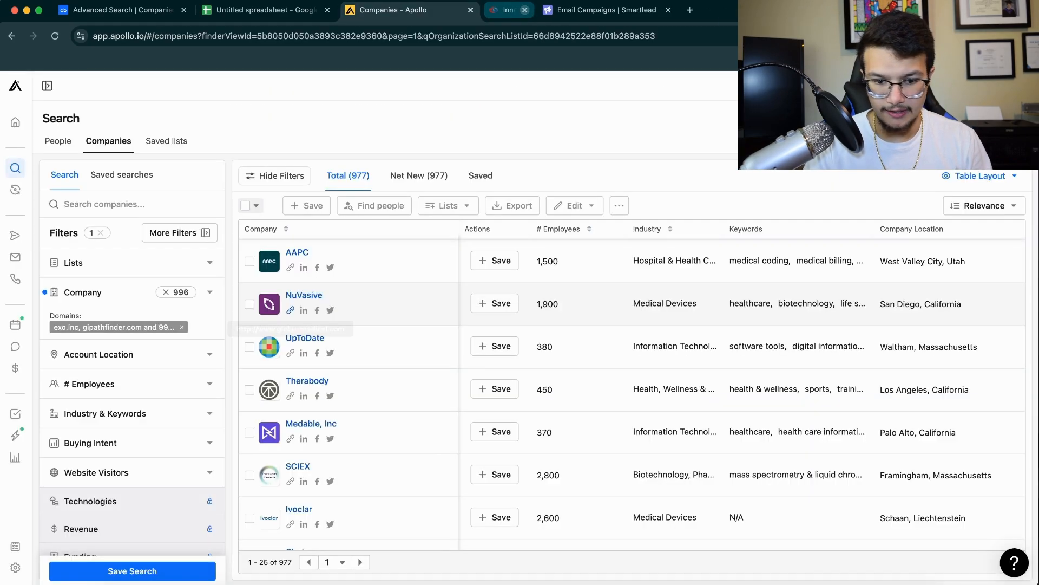
Open the SCIEX website from the results, dismiss its pop-ups, read the headline about its products, and close the site.
left_click(291, 481)
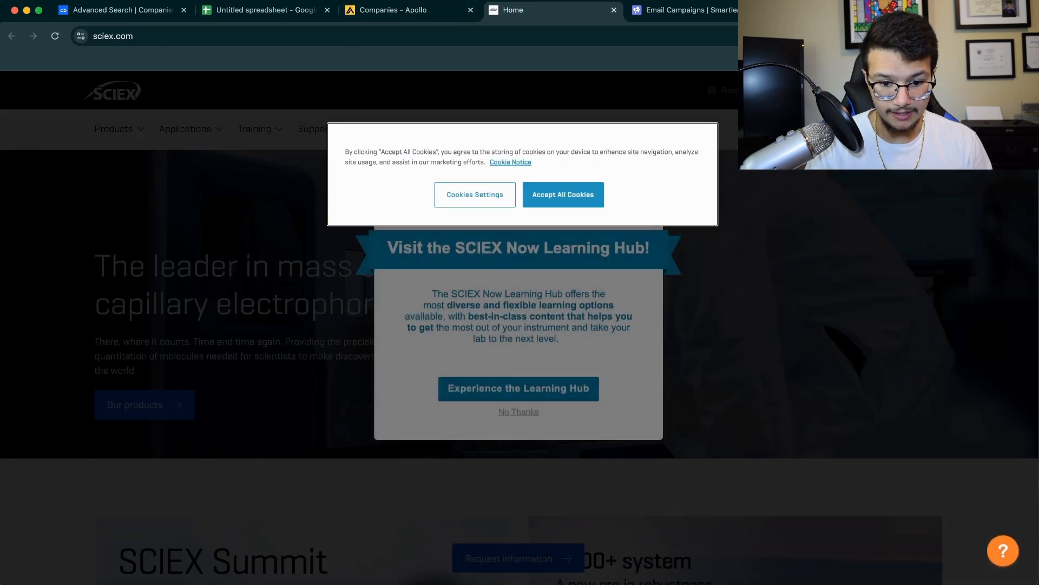
left_click(563, 194)
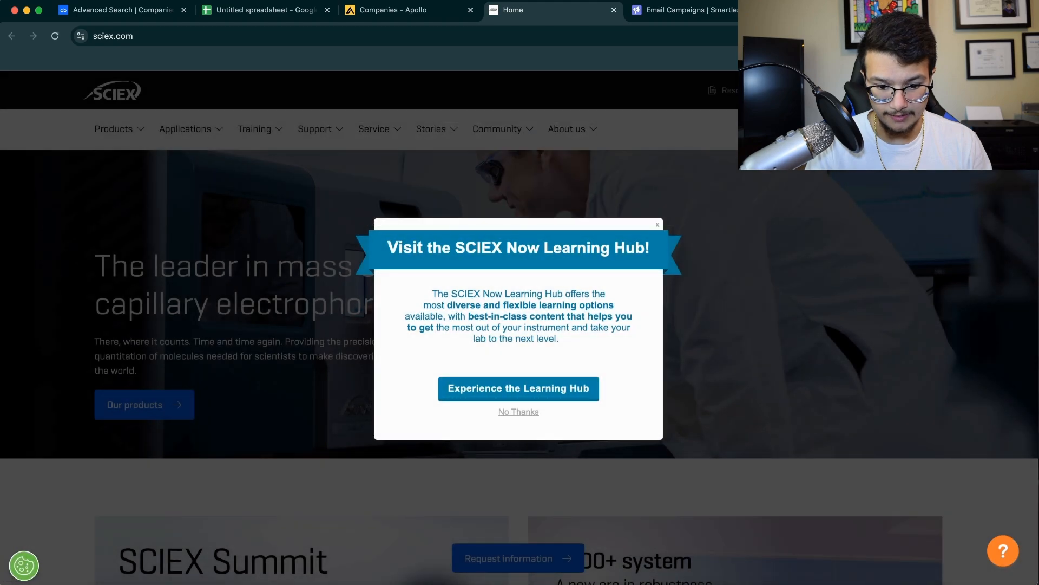
left_click(657, 224)
left_click_drag(128, 267, 565, 308)
left_click(568, 309)
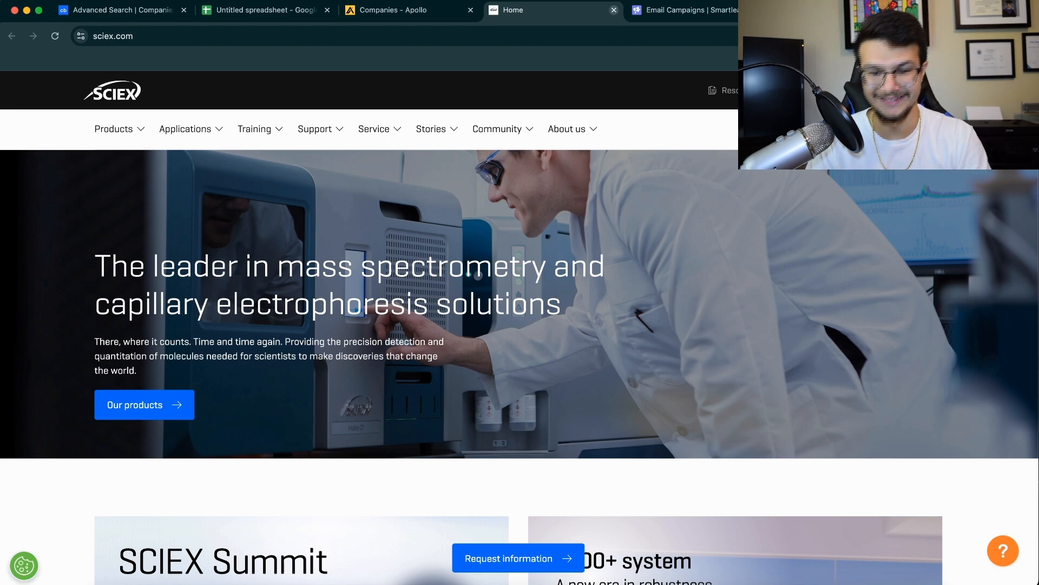
left_click(614, 10)
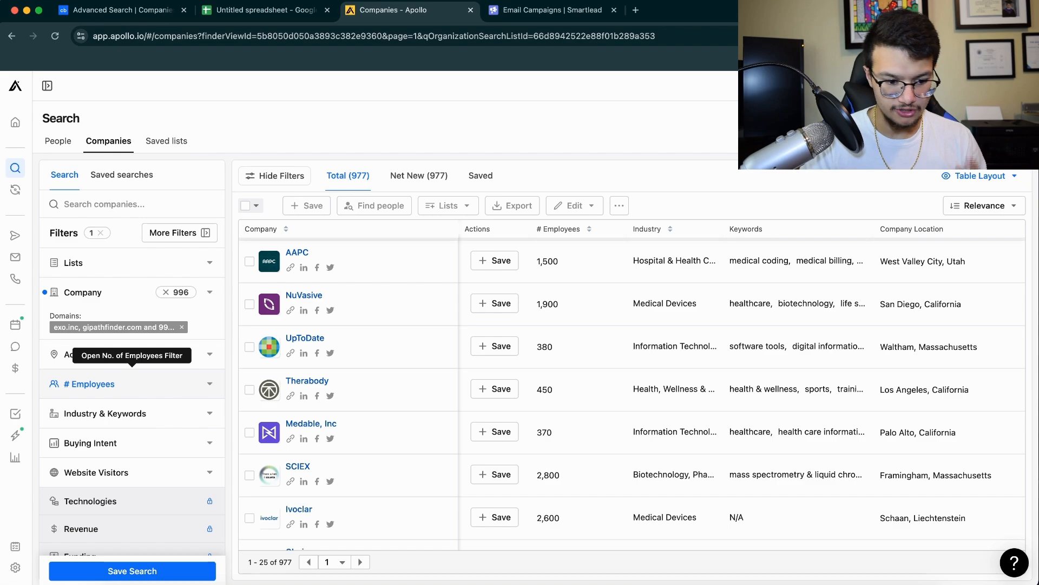
Limit the companies to a custom range of 51 to 5000 employees and switch to the people search.
left_click(133, 384)
scroll(133, 383, "down", 4)
scroll(132, 383, "down", 4)
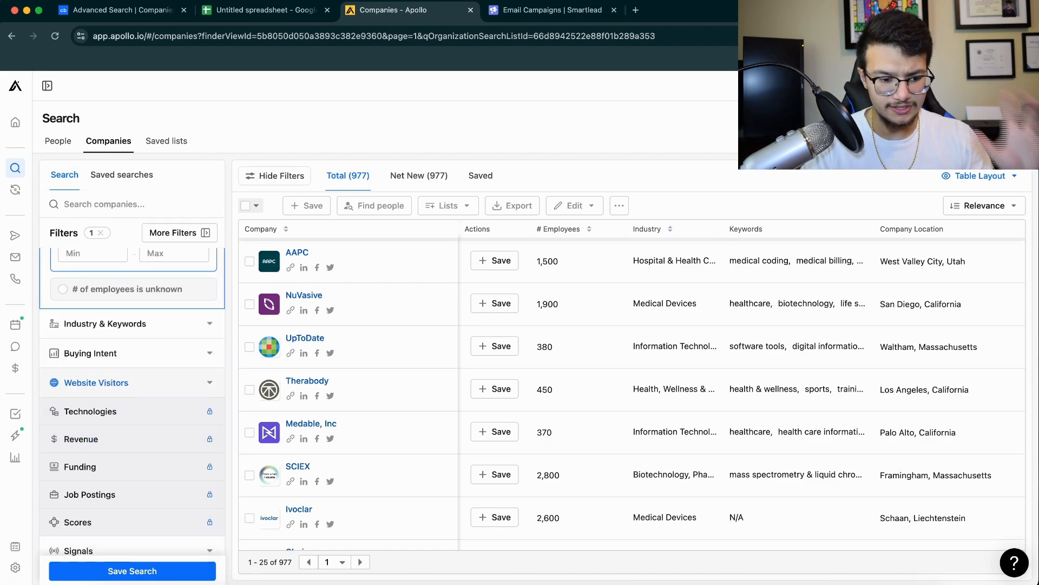
scroll(133, 383, "up", 3)
left_click(92, 377)
type("51")
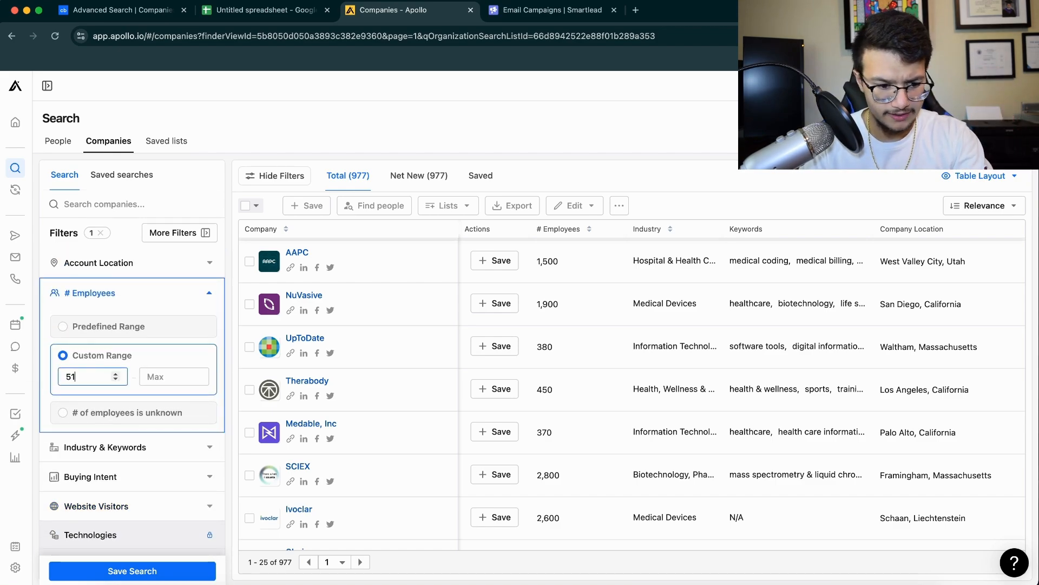
key("Tab")
type("5000")
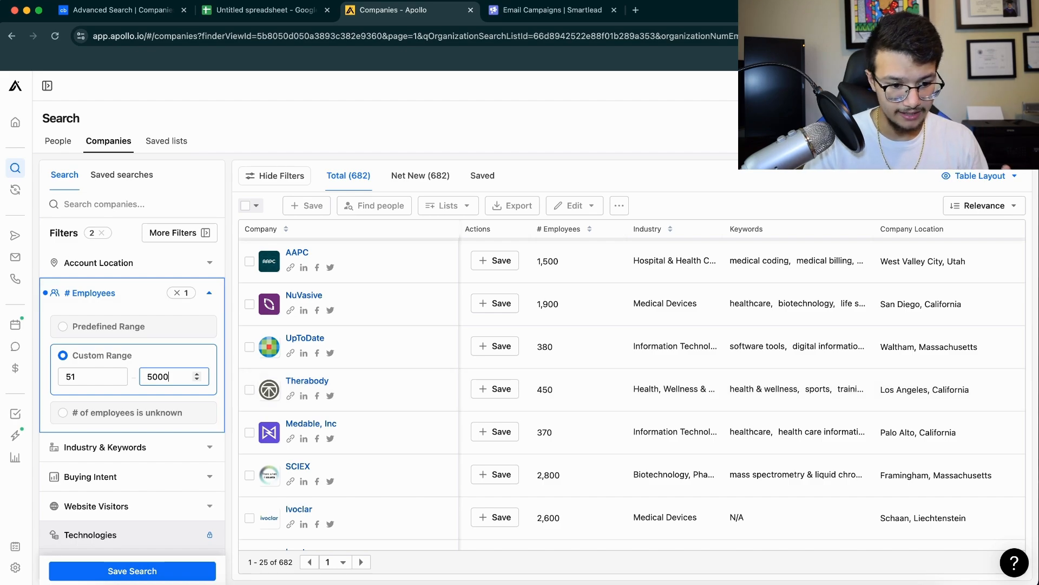
left_click(58, 140)
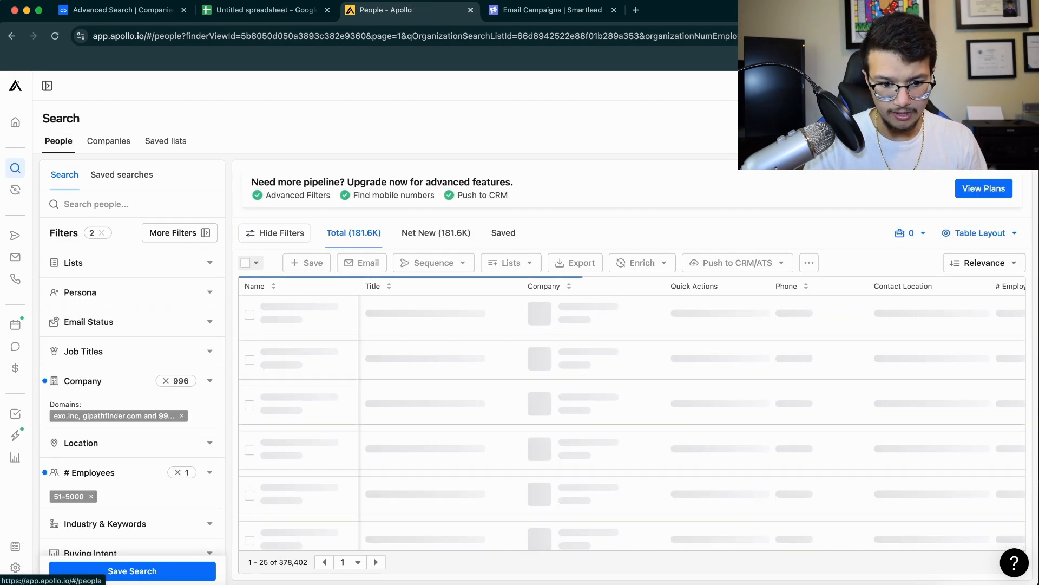